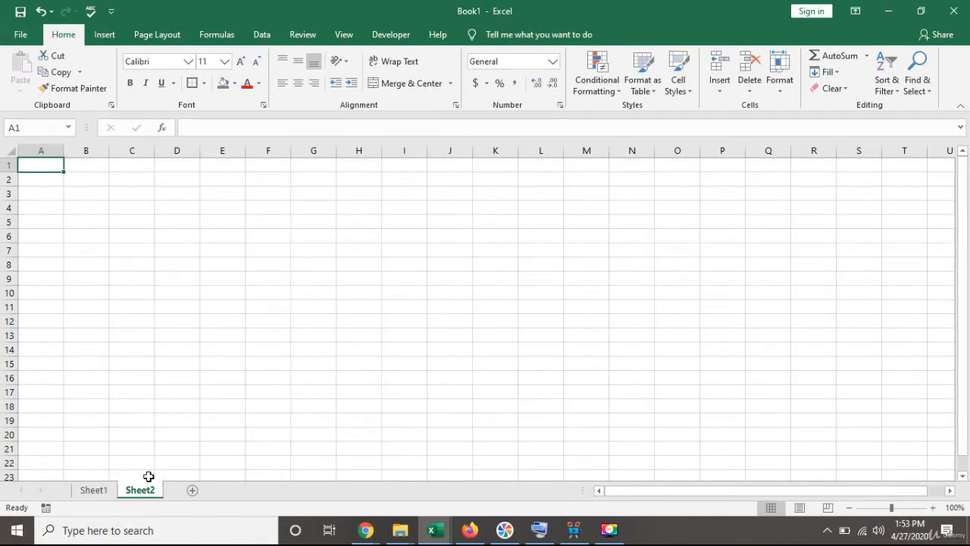
# View Sheet1, return to Sheet2, select cell E5 and bring up the On-Screen Keyboard
pyautogui.click(96, 490)
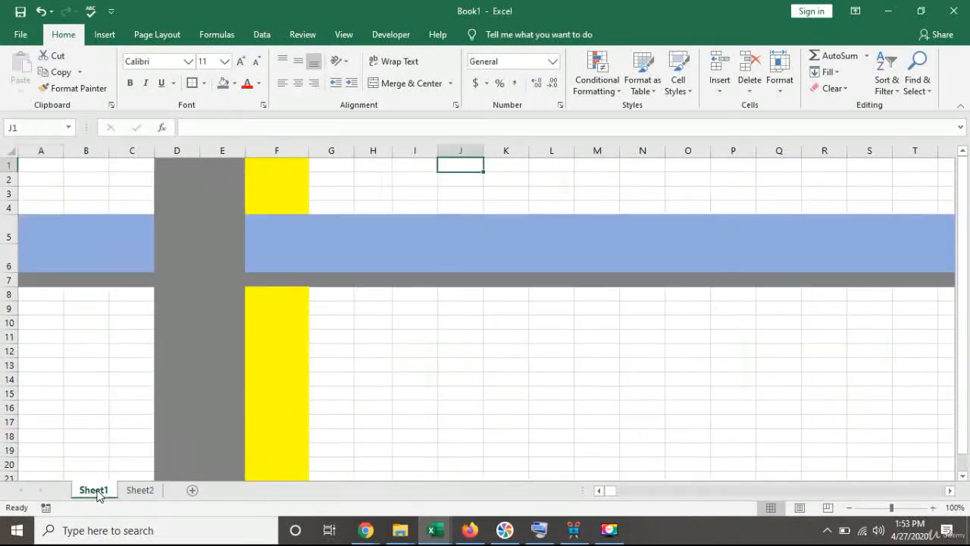
pyautogui.click(140, 490)
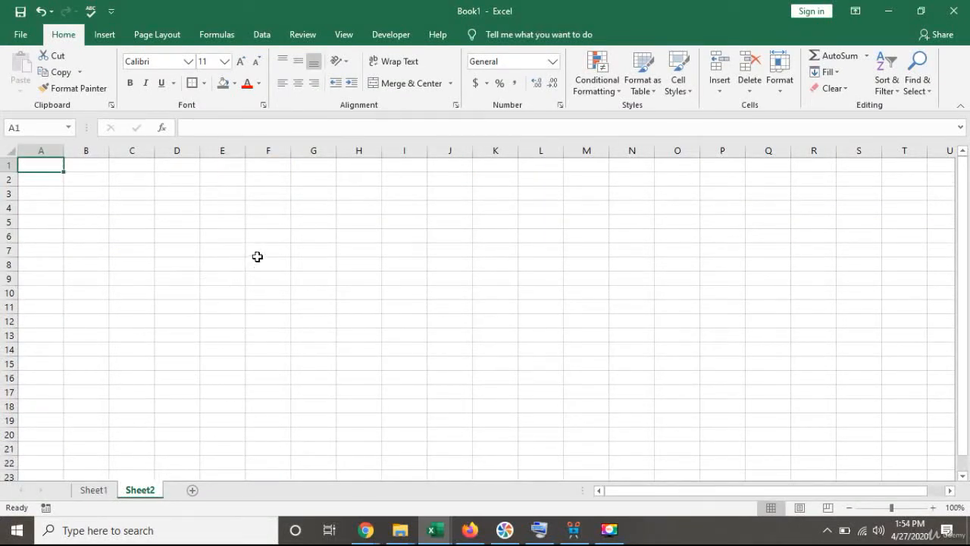
pyautogui.click(230, 222)
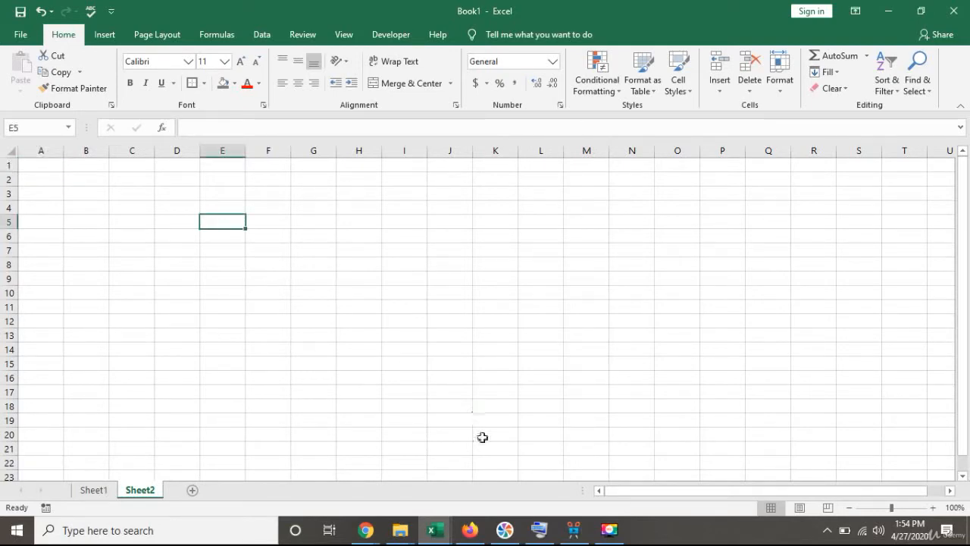
pyautogui.click(547, 535)
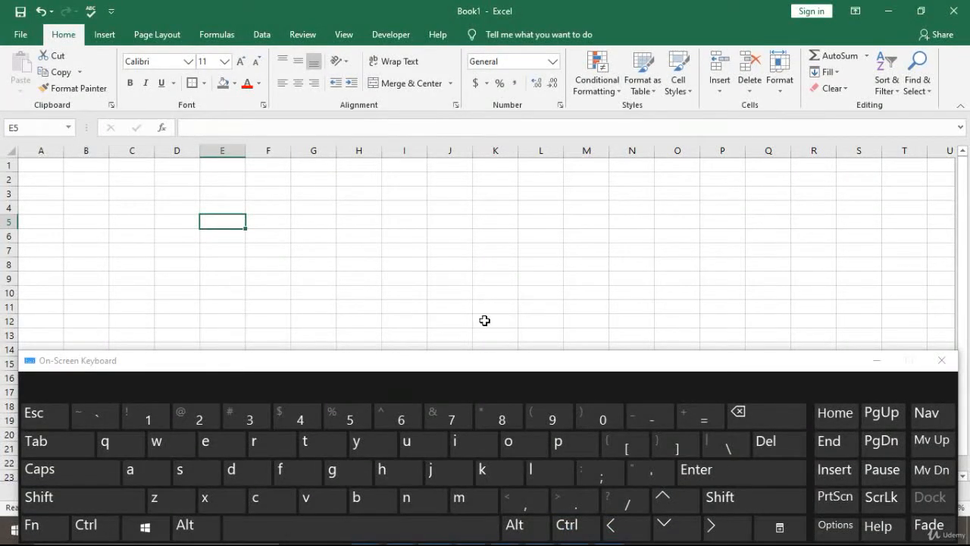
# Move the active cell from E5 two columns right and two rows up to G3, and back to E4
pyautogui.click(722, 532)
pyautogui.click(722, 532)
pyautogui.click(668, 502)
pyautogui.click(669, 502)
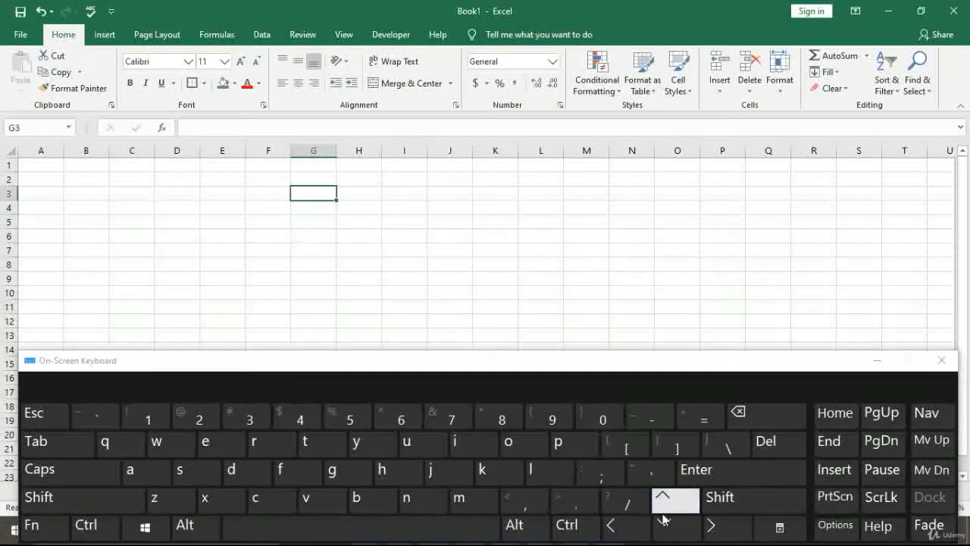
pyautogui.click(626, 528)
pyautogui.click(626, 528)
pyautogui.click(666, 531)
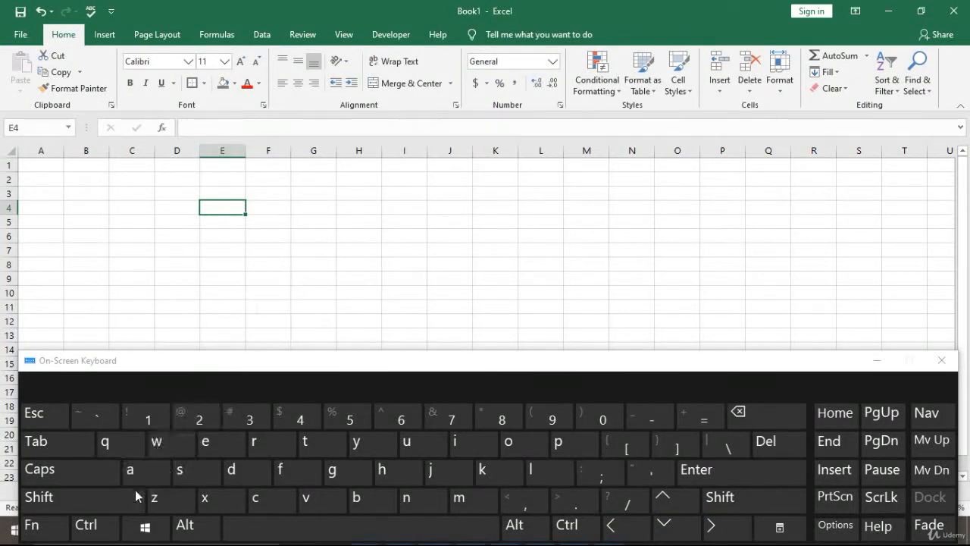
# Select the entire column E from cell E4, and the entire row 7 from cell H7
pyautogui.click(89, 525)
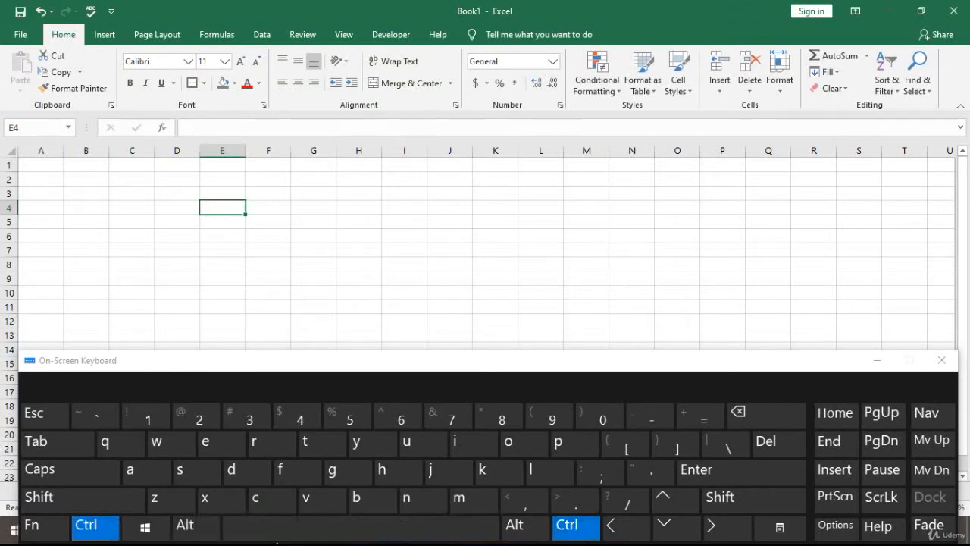
pyautogui.click(282, 523)
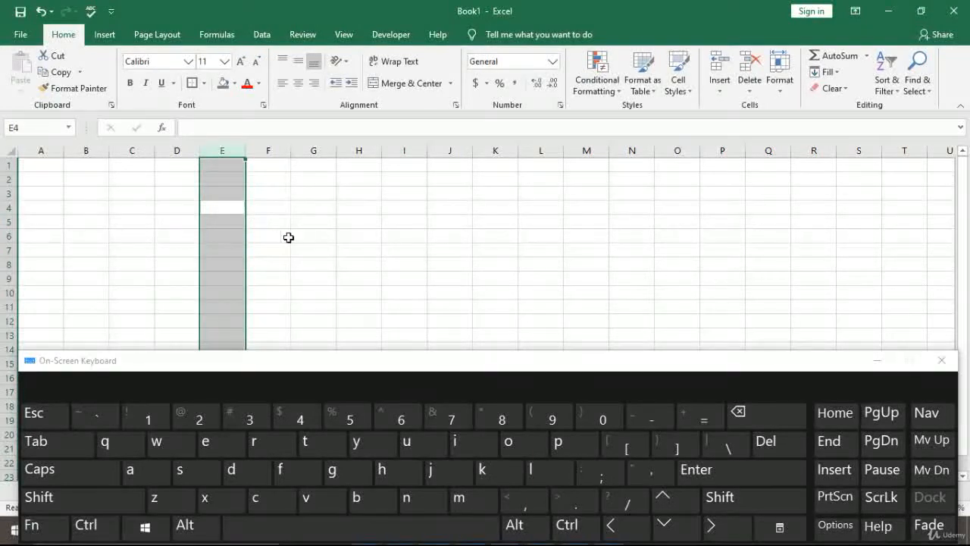
pyautogui.click(355, 250)
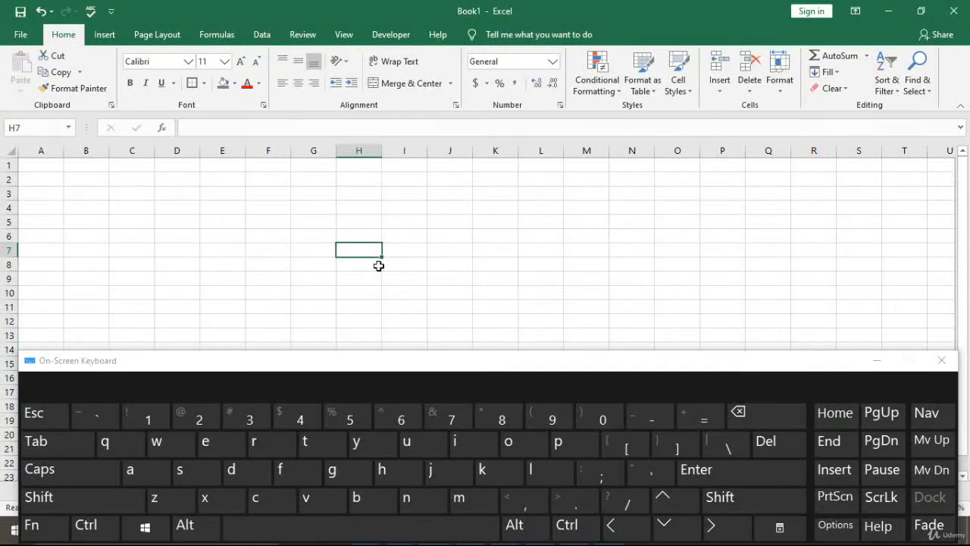
pyautogui.click(72, 498)
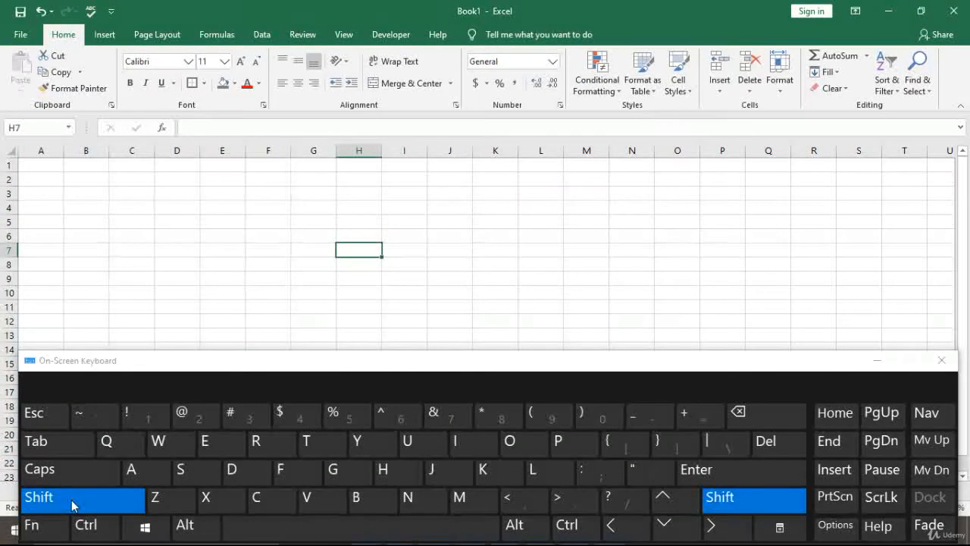
pyautogui.click(276, 531)
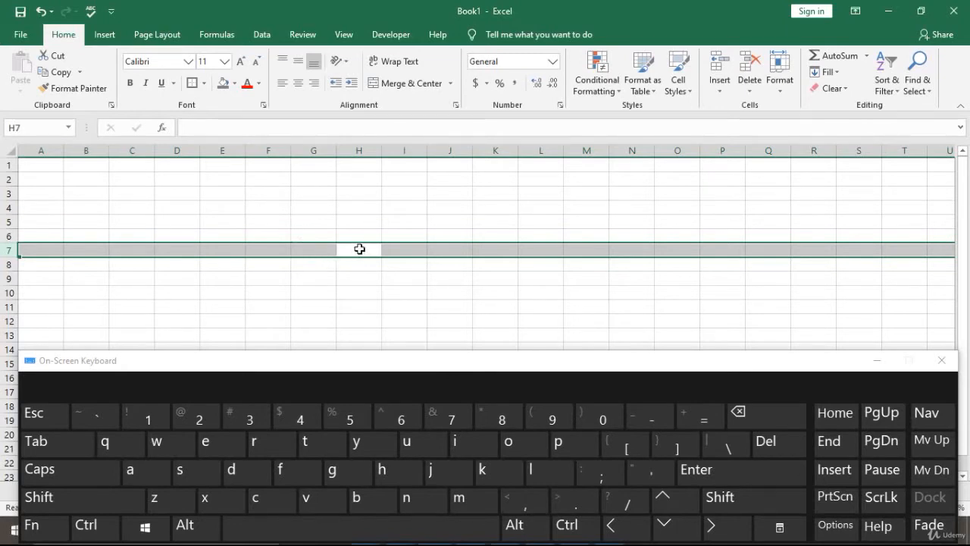
pyautogui.click(359, 249)
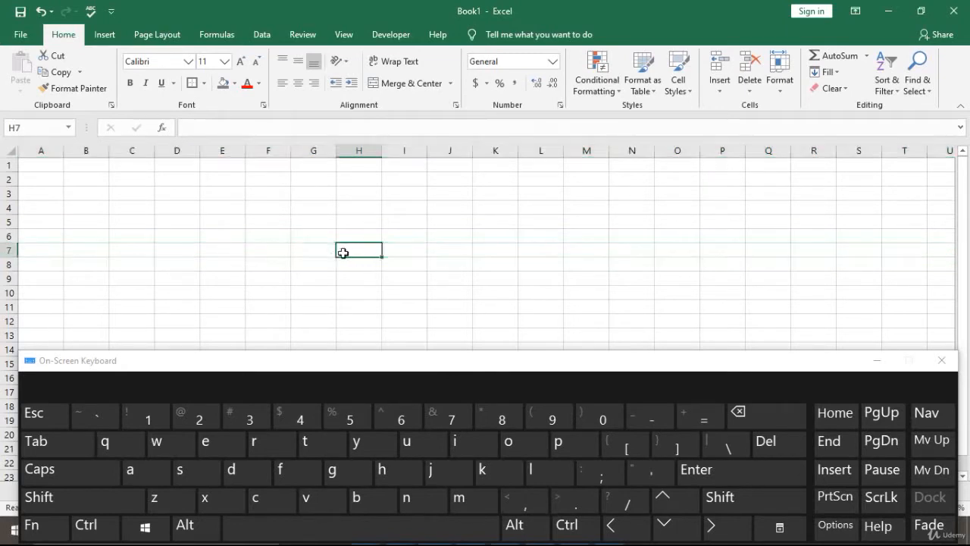
# Select the horizontal range E5:K5 by extending the selection from cell E5
pyautogui.click(226, 222)
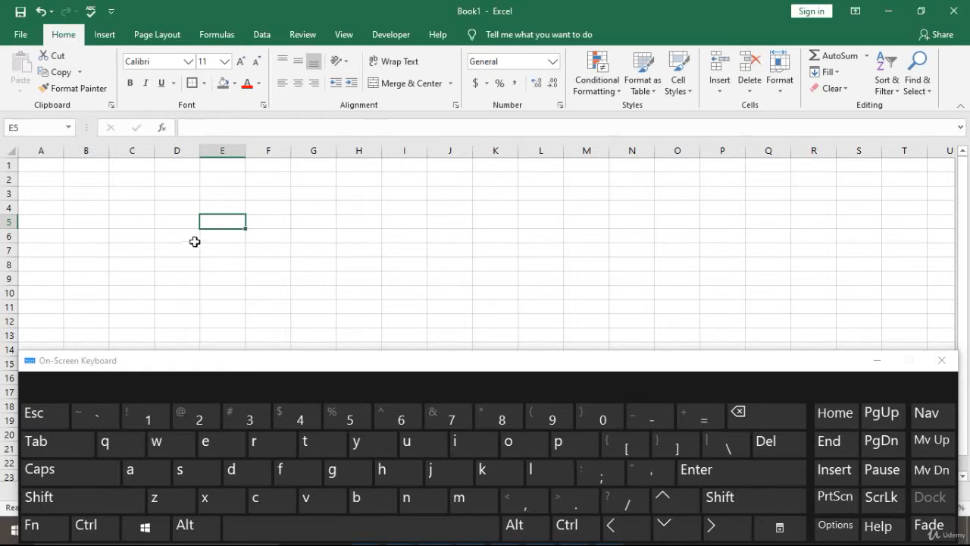
pyautogui.click(110, 501)
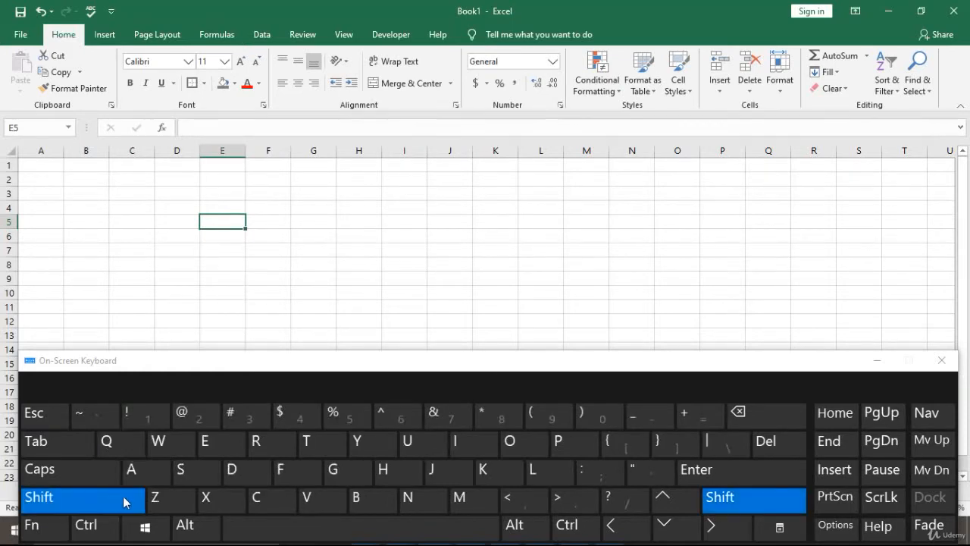
pyautogui.click(717, 528)
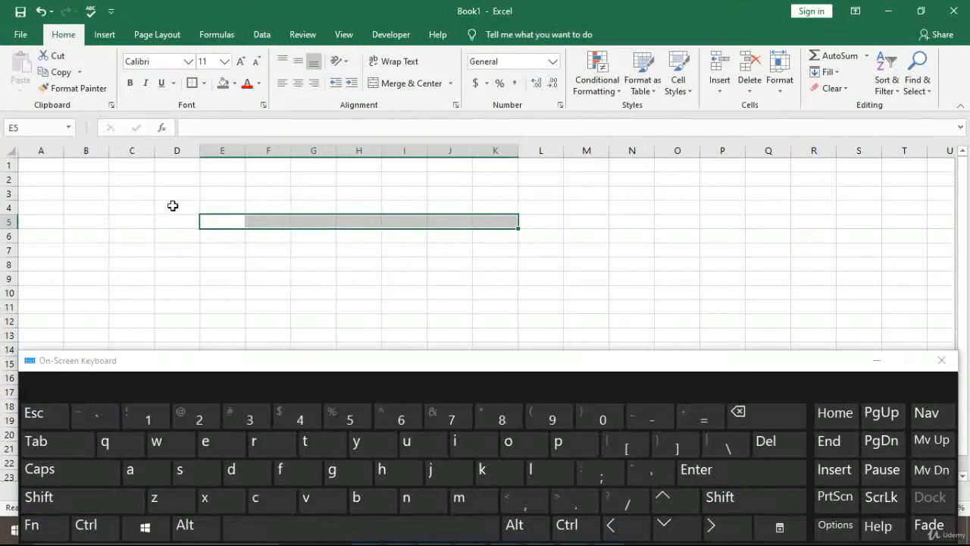
# Select the vertical range F3:F9 by extending the selection down from cell F3, and clear it by selecting E6
pyautogui.click(300, 263)
pyautogui.click(268, 196)
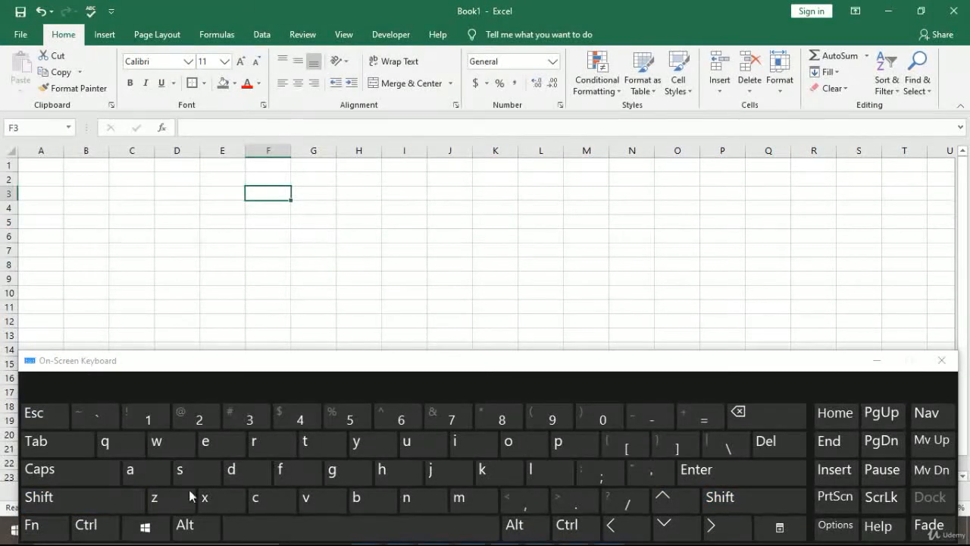
pyautogui.click(101, 497)
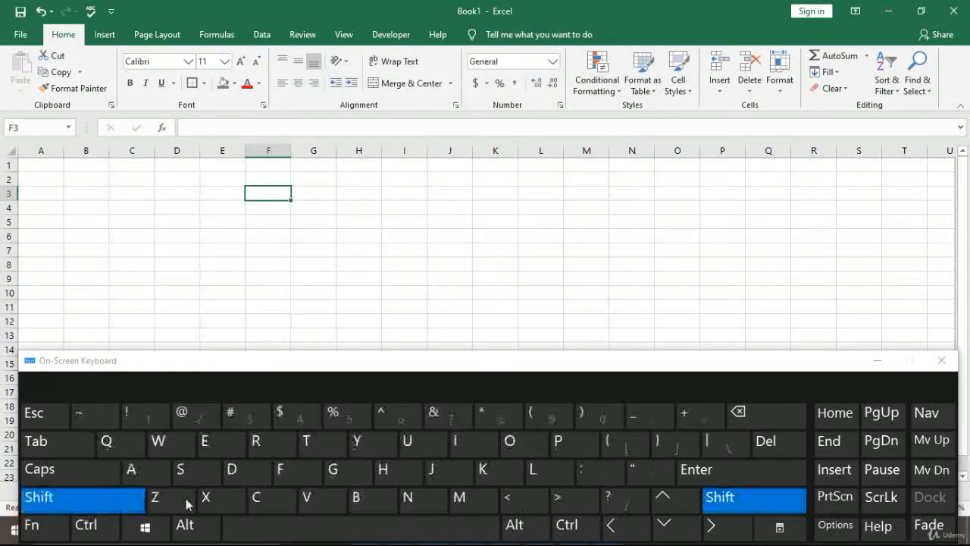
pyautogui.click(664, 526)
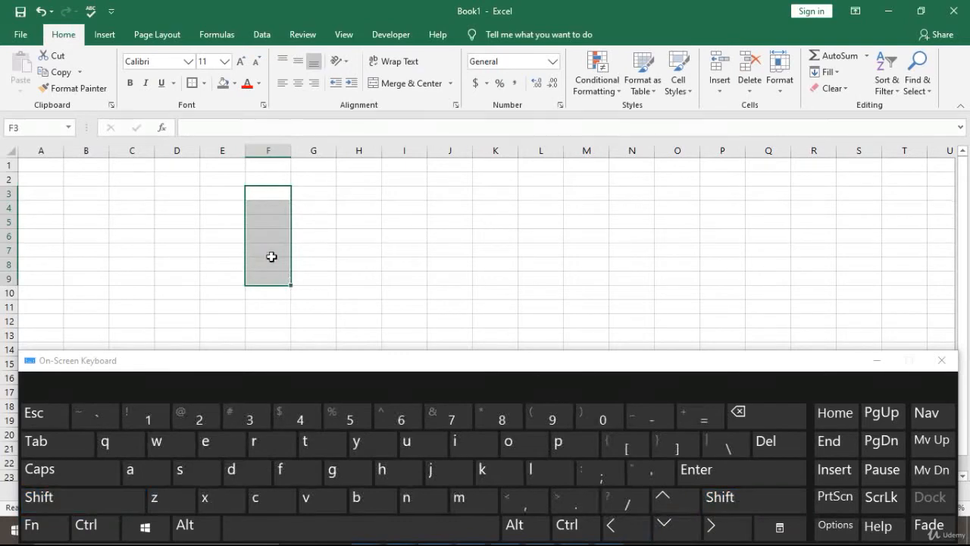
pyautogui.click(210, 240)
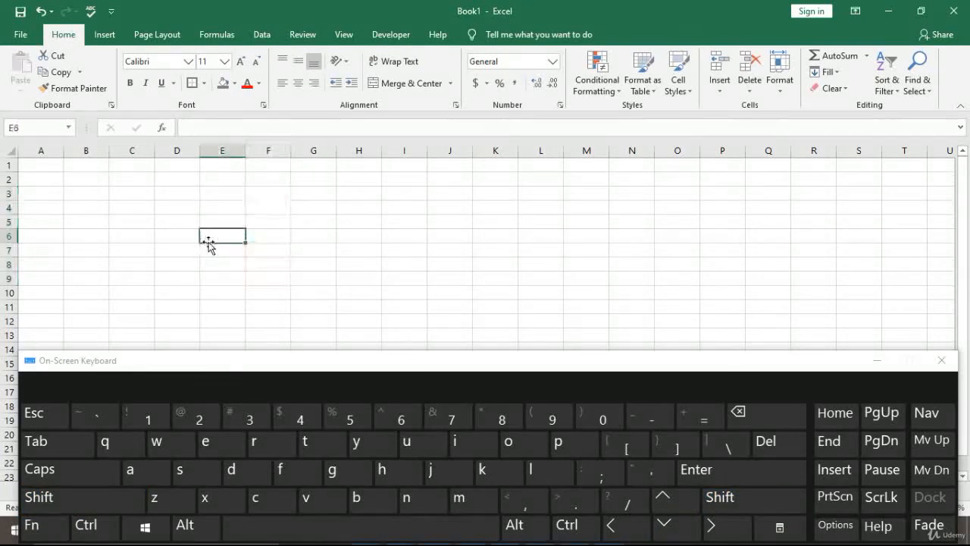
# Enter 123 in cell F3
pyautogui.click(273, 196)
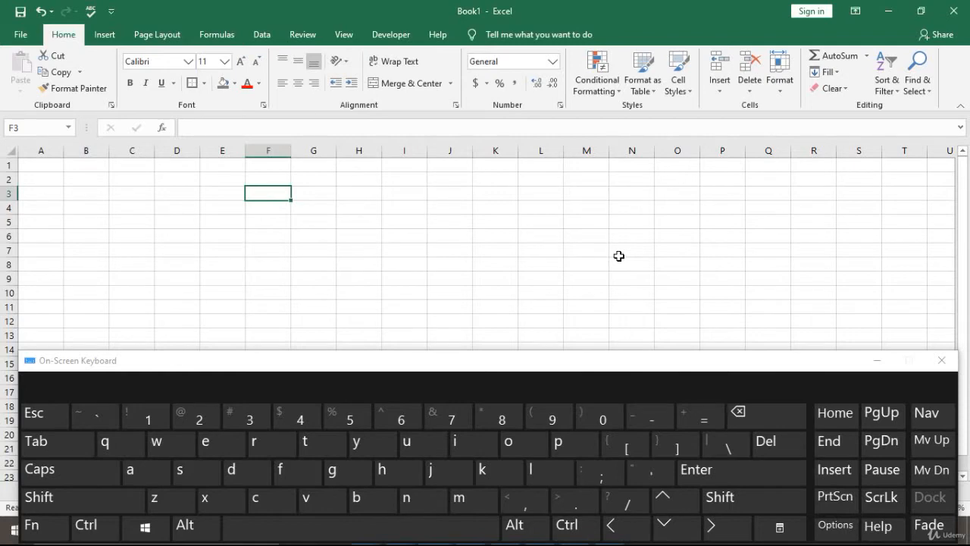
pyautogui.write('12')
pyautogui.hotkey('ctrl', 'Return')
# Copy cell F3 and paste it over the range F3:F10, ending with only F3 selected
pyautogui.hotkey('ctrl', 'c')
pyautogui.hotkey('shift', 'Down')
pyautogui.hotkey('shift', 'Down')
pyautogui.hotkey('shift', 'Down')
pyautogui.hotkey('shift', 'Down')
pyautogui.hotkey('shift', 'Down')
pyautogui.hotkey('shift', 'Down')
pyautogui.hotkey('shift', 'Down')
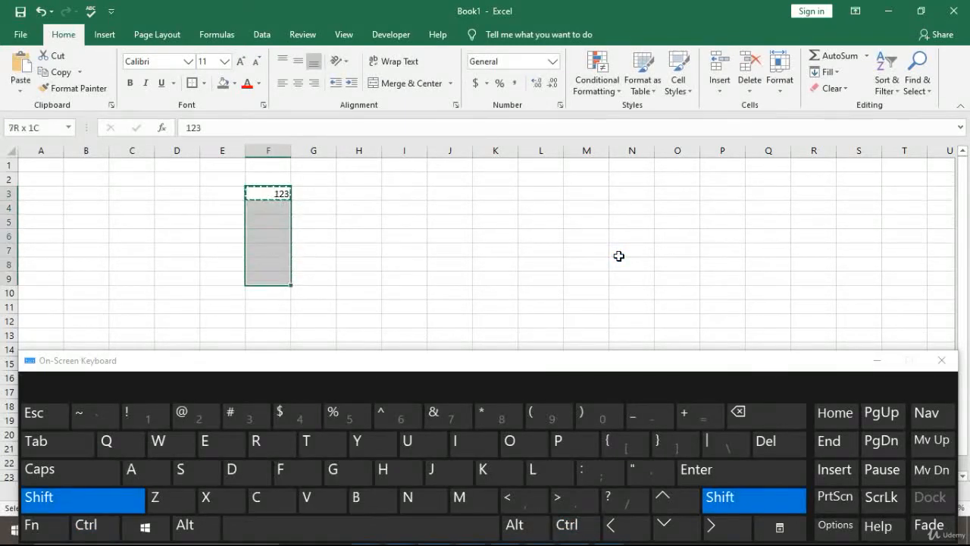
pyautogui.press('ctrl')
pyautogui.hotkey('ctrl', 'v')
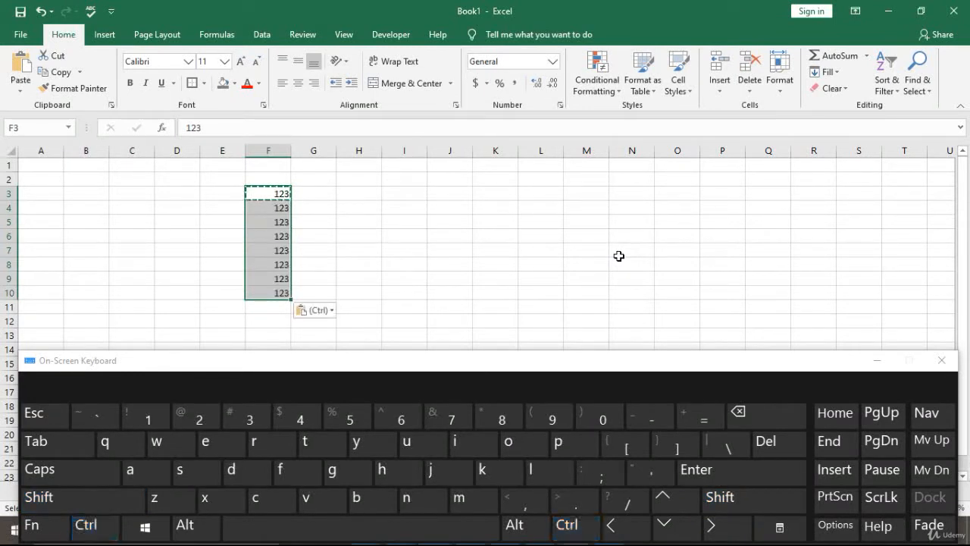
pyautogui.press('Escape')
pyautogui.press('Up')
pyautogui.press('Down')
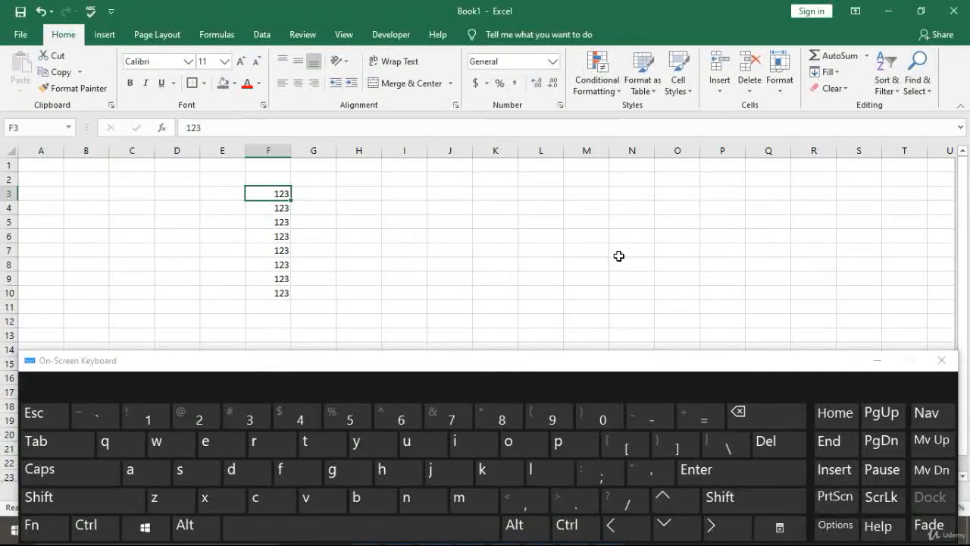
# Copy cell F3, cancel the copy, and enter 1 in cell G5
pyautogui.press('ctrl')
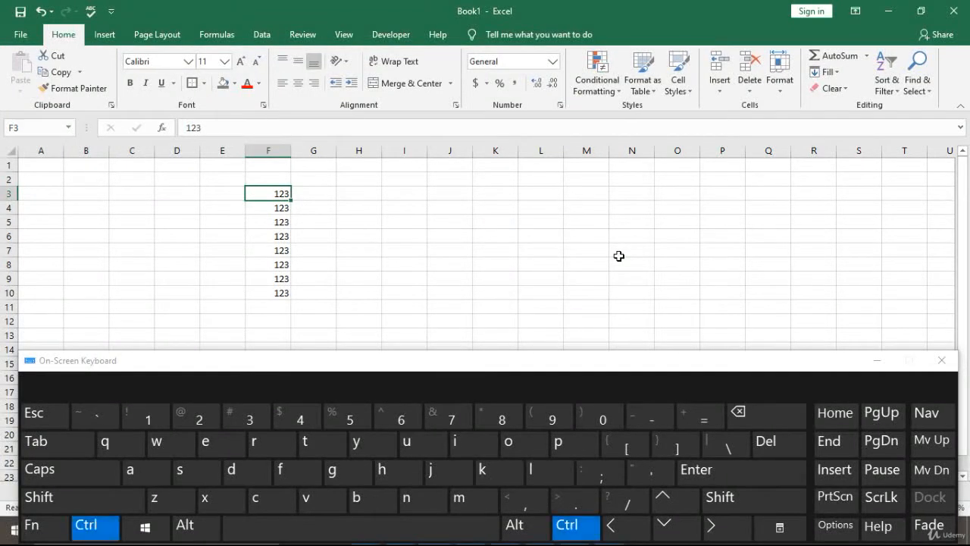
pyautogui.hotkey('ctrl', 'c')
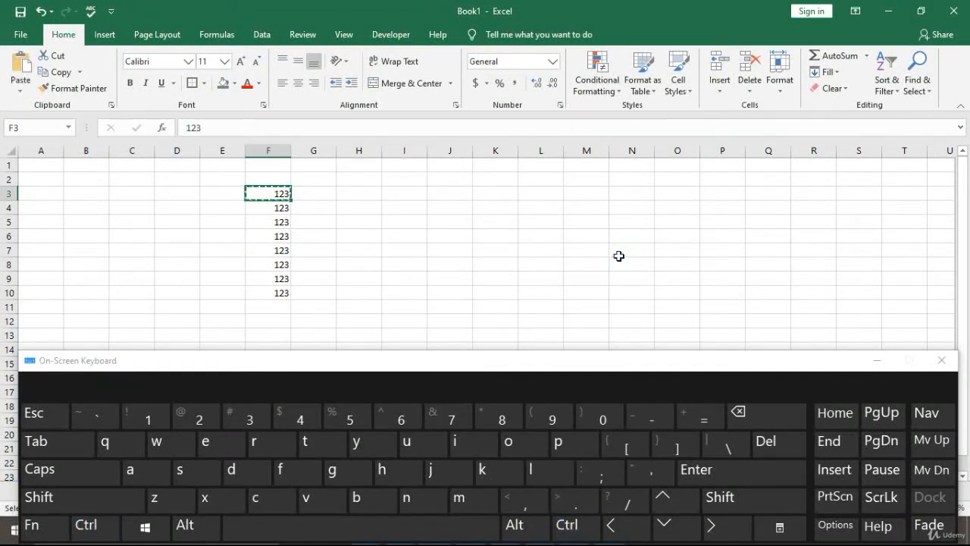
pyautogui.click(310, 226)
pyautogui.press('Escape')
pyautogui.write('1')
pyautogui.click(342, 206)
# Copy cell F3 again and paste it over the selected range F3:F10, using the On-Screen Keyboard
pyautogui.click(287, 195)
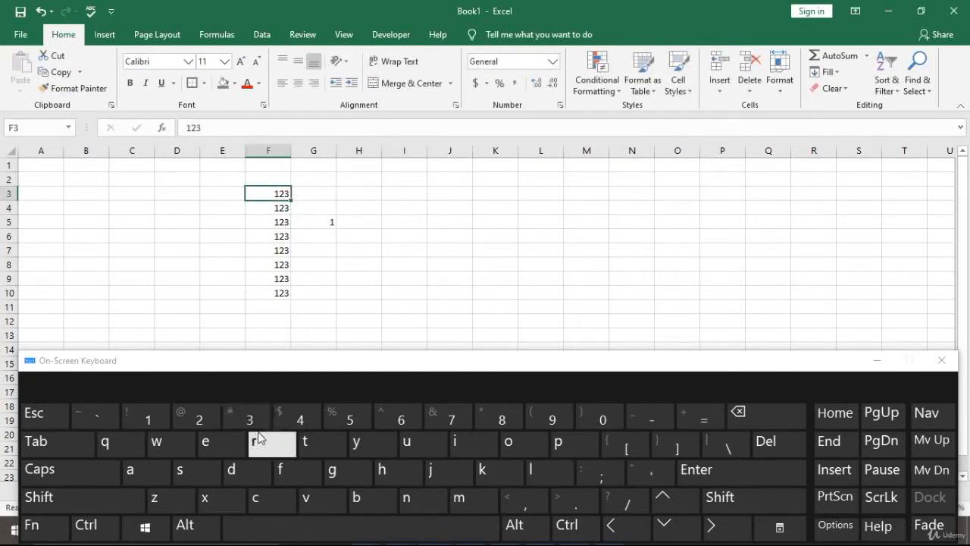
pyautogui.click(86, 524)
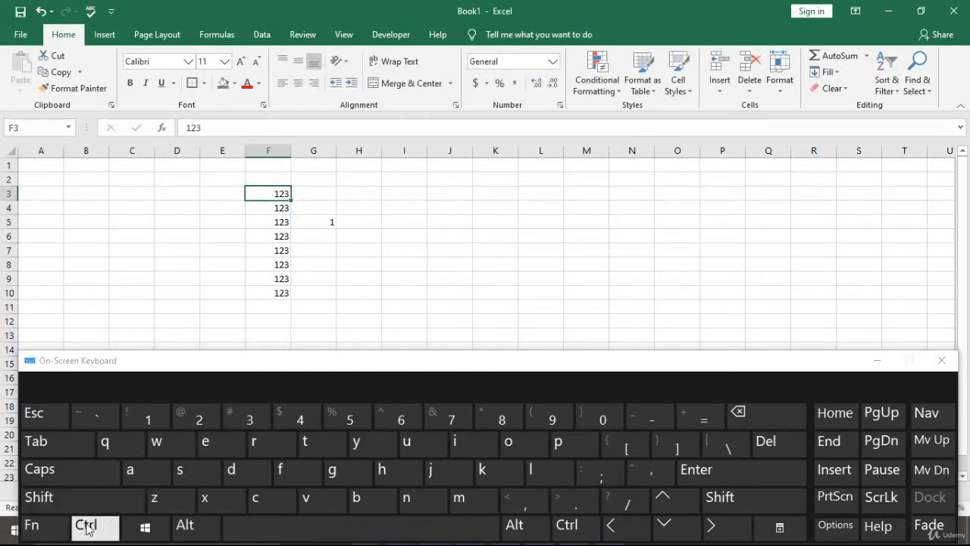
pyautogui.click(255, 498)
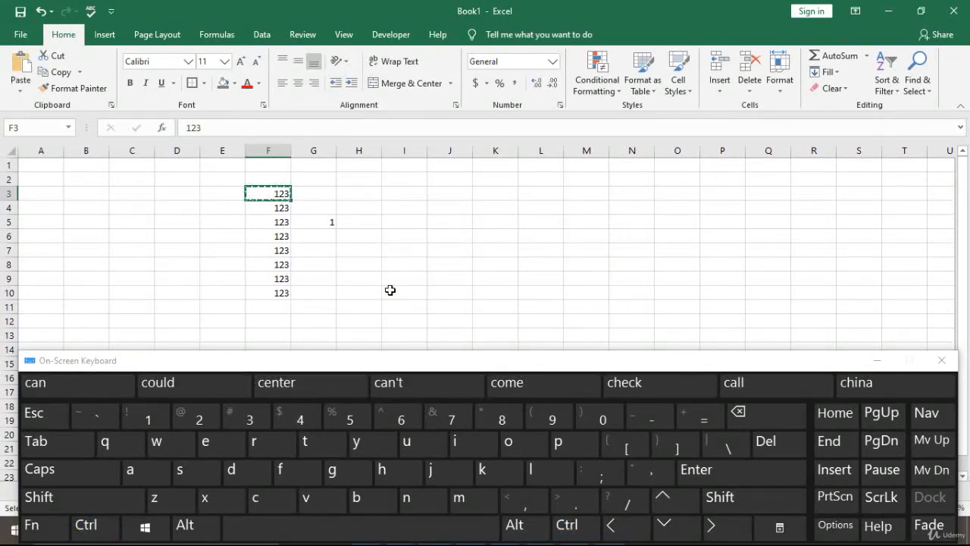
pyautogui.press('shift')
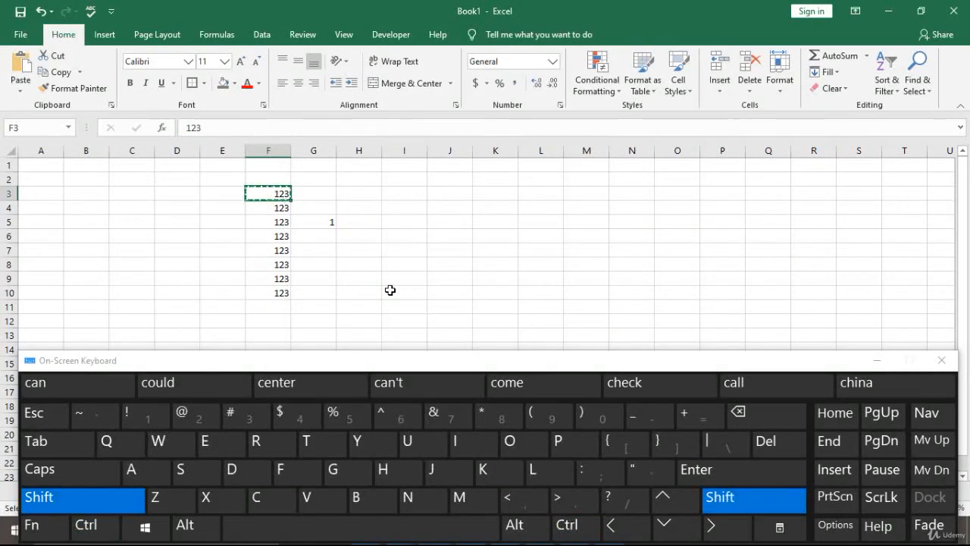
pyautogui.hotkey('shift', 'Down')
pyautogui.hotkey('shift', 'Down')
pyautogui.hotkey('shift', 'Down')
pyautogui.hotkey('shift', 'Down')
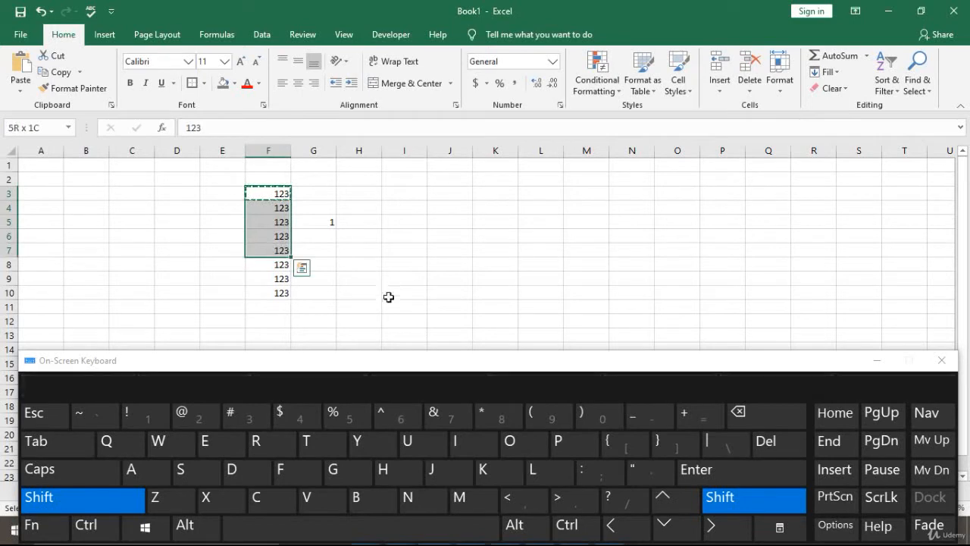
pyautogui.click(663, 523)
pyautogui.click(664, 523)
pyautogui.click(664, 523)
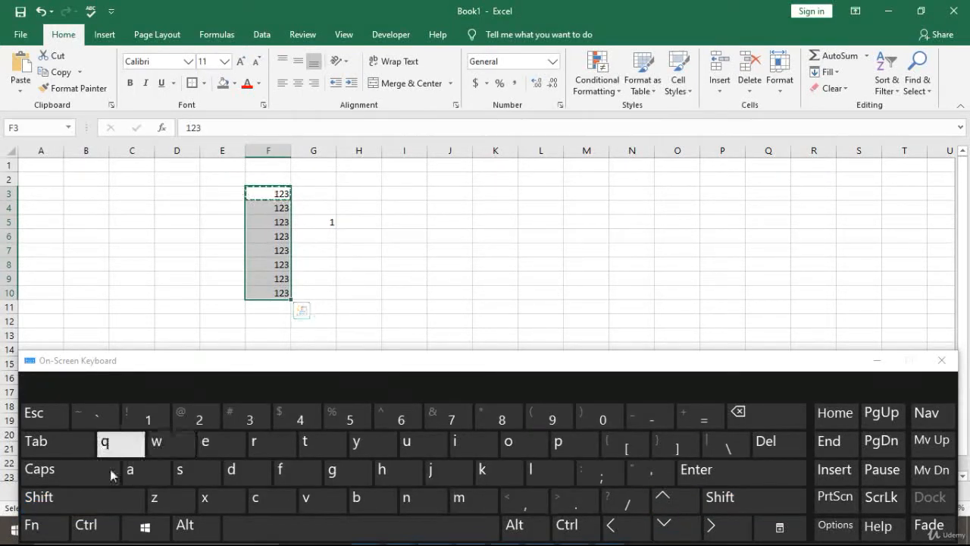
pyautogui.click(91, 524)
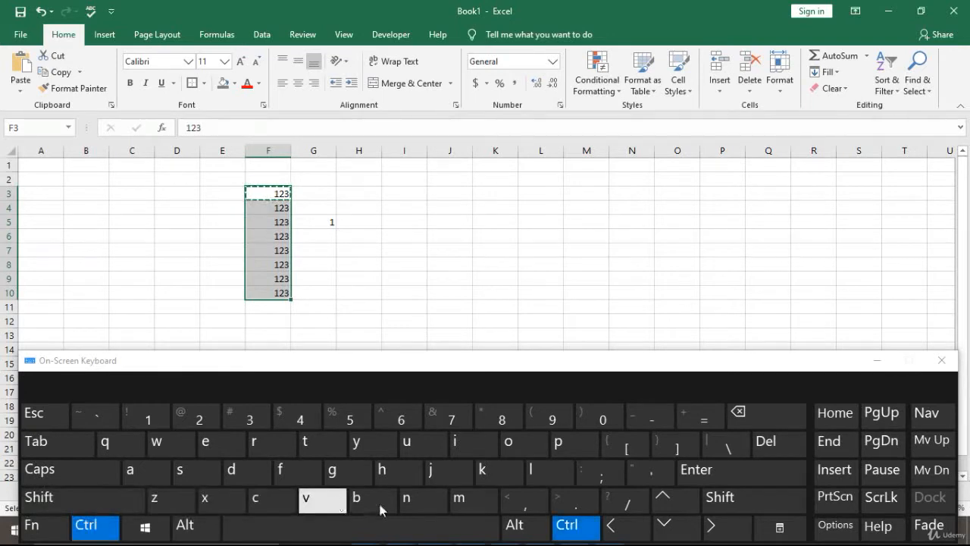
pyautogui.click(325, 502)
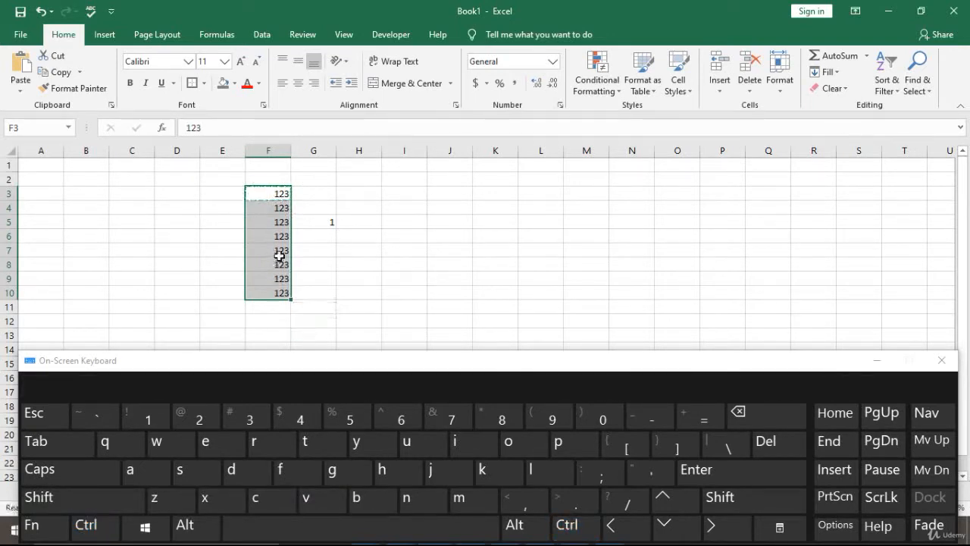
# Copy cell F3, paste it over the range I3:I10 using the On-Screen Keyboard, and end the copy mode
pyautogui.click(282, 194)
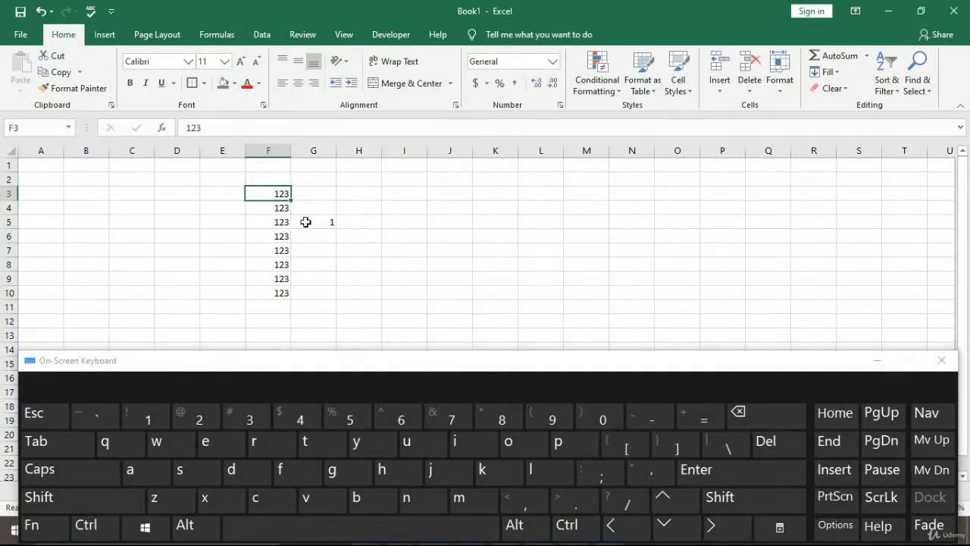
pyautogui.click(89, 524)
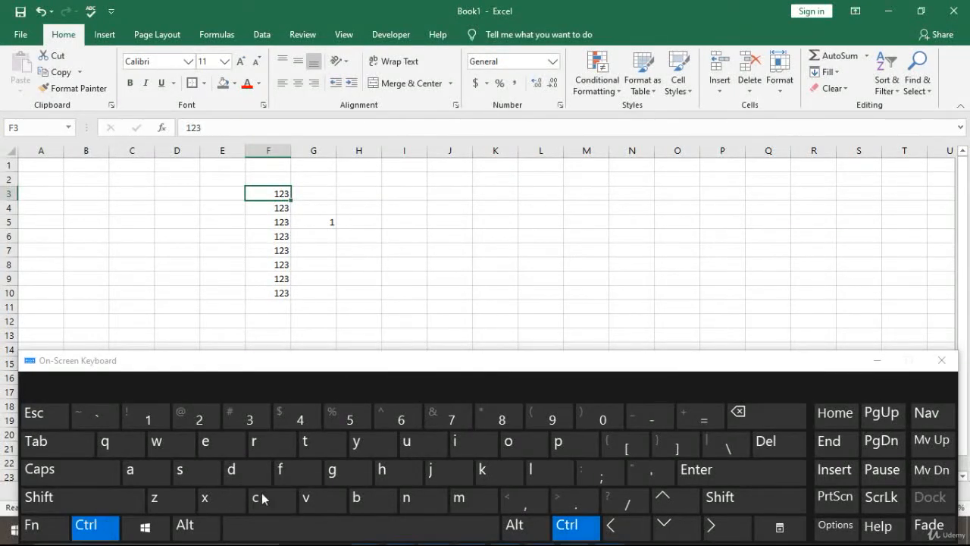
pyautogui.click(260, 500)
pyautogui.click(416, 194)
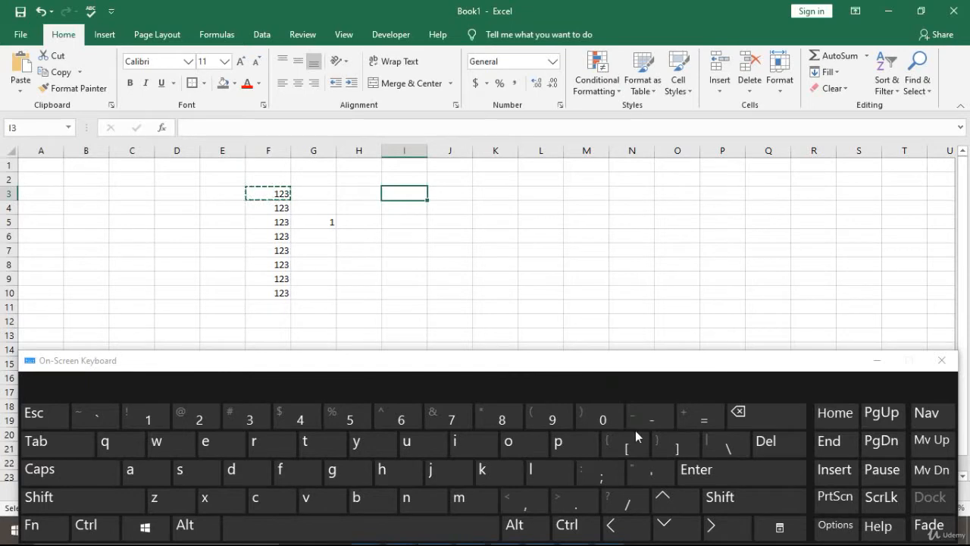
pyautogui.click(107, 498)
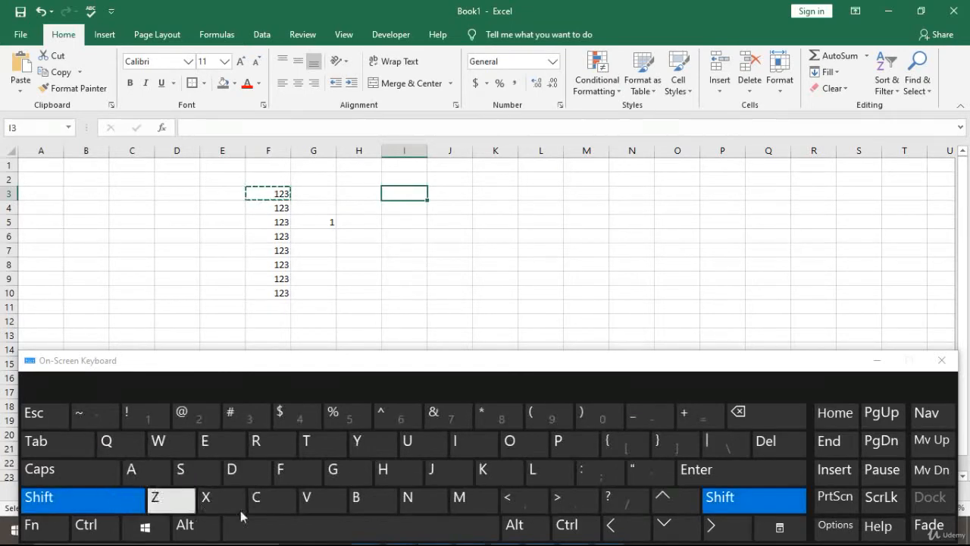
pyautogui.click(666, 529)
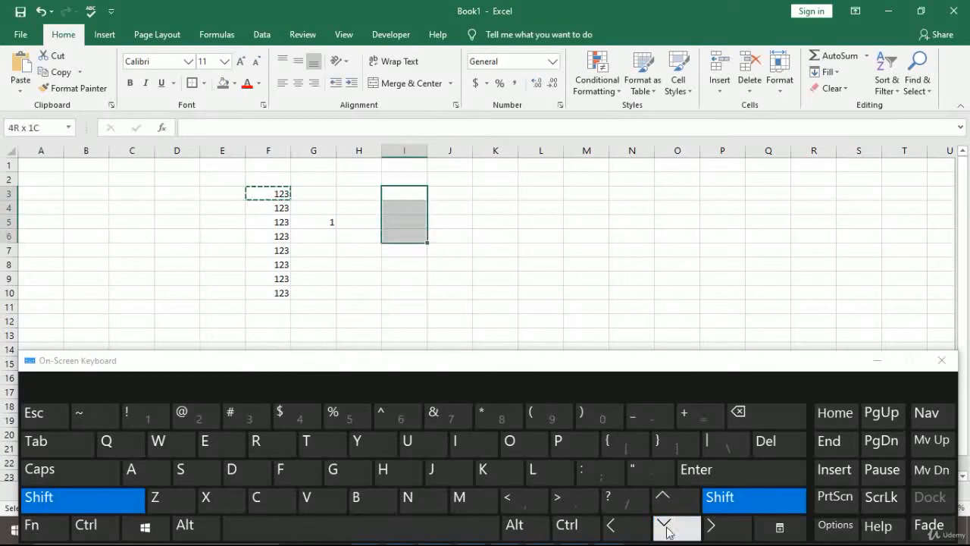
pyautogui.click(99, 531)
pyautogui.click(308, 498)
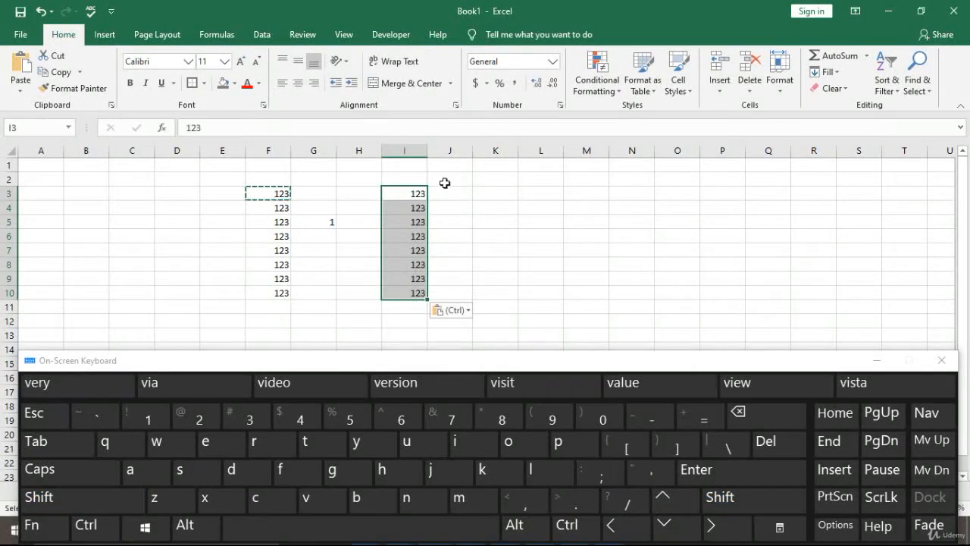
pyautogui.press('Escape')
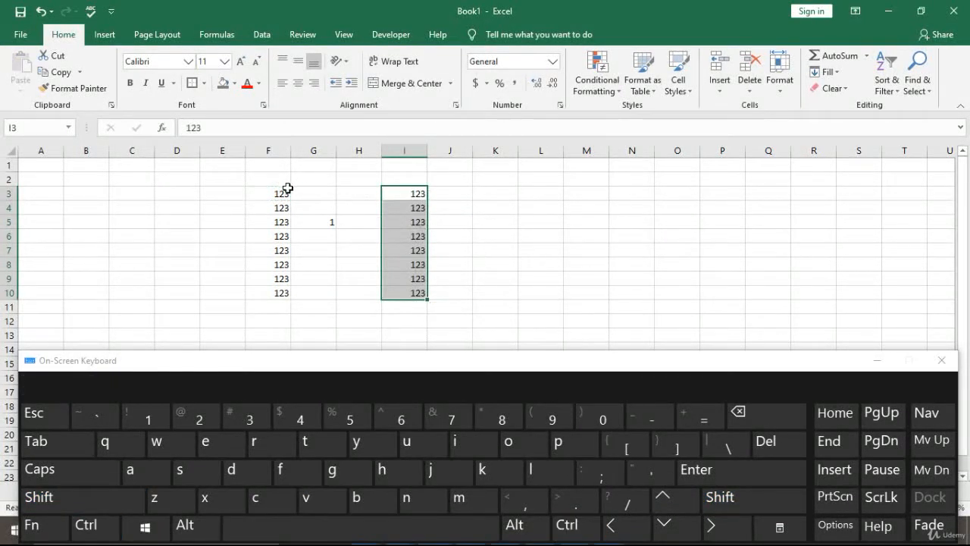
# Copy cell I3, paste it over the range K3:K8 with the standard Paste option, and end the copy mode
pyautogui.click(273, 194)
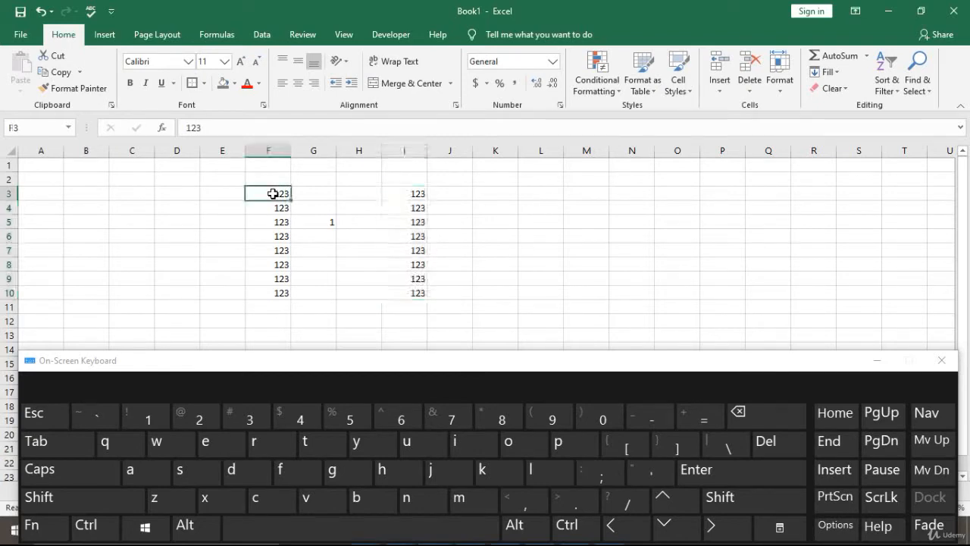
pyautogui.click(414, 194)
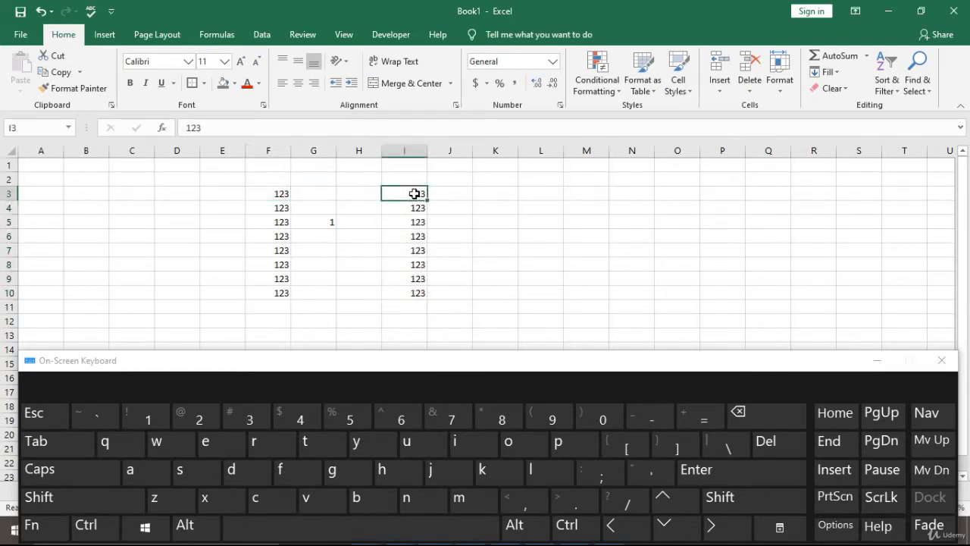
pyautogui.rightClick(415, 194)
pyautogui.click(455, 218)
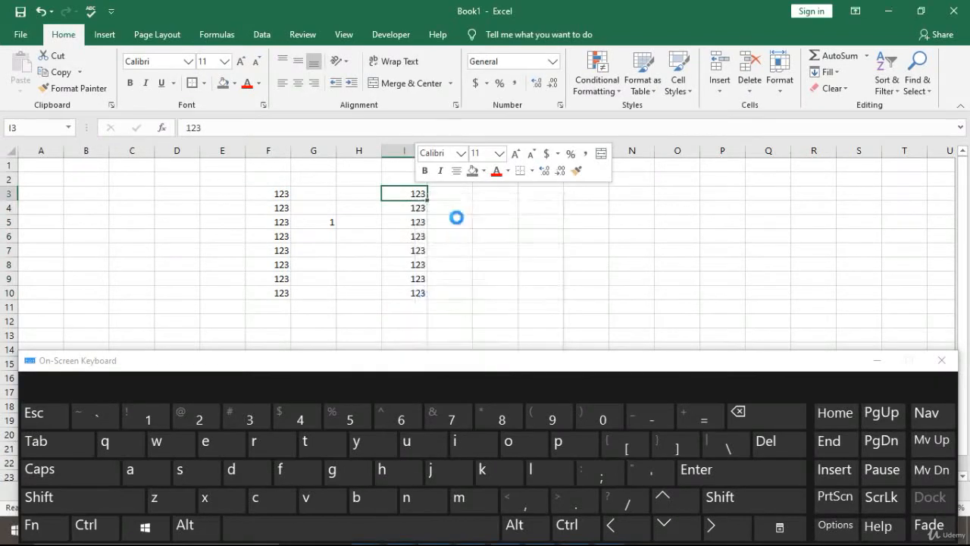
pyautogui.click(511, 193)
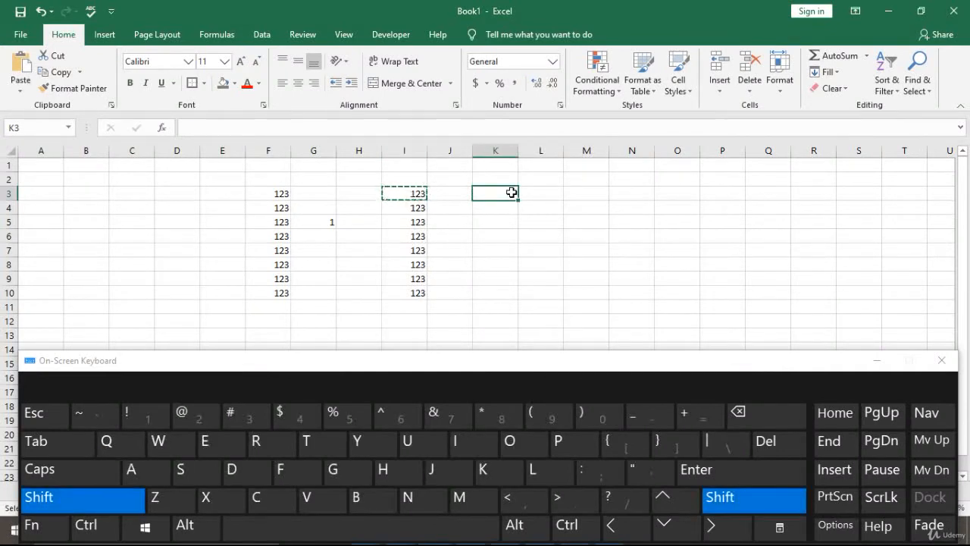
pyautogui.hotkey('shift', 'Down')
pyautogui.hotkey('shift', 'Down')
pyautogui.hotkey('shift', 'Down')
pyautogui.hotkey('shift', 'Down')
pyautogui.hotkey('shift', 'Down')
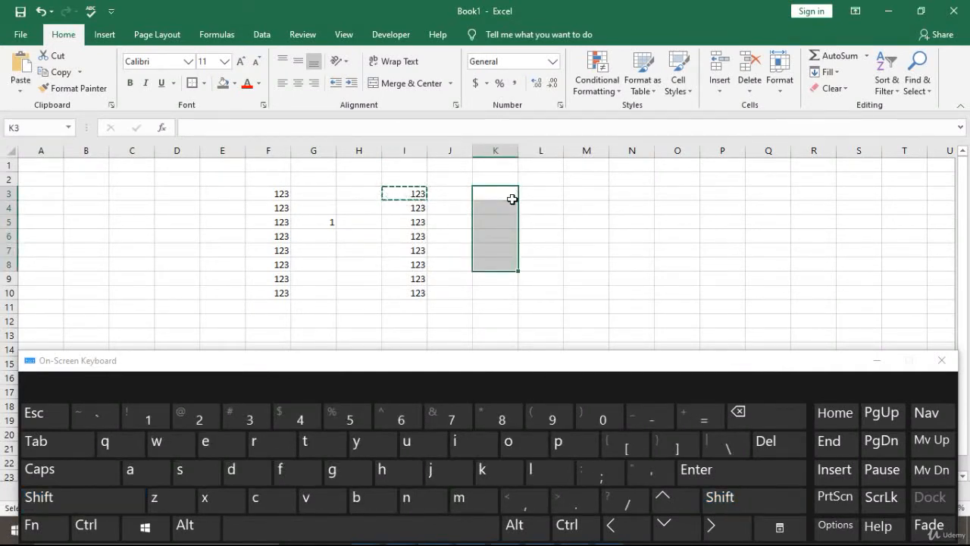
pyautogui.rightClick(511, 195)
pyautogui.click(543, 256)
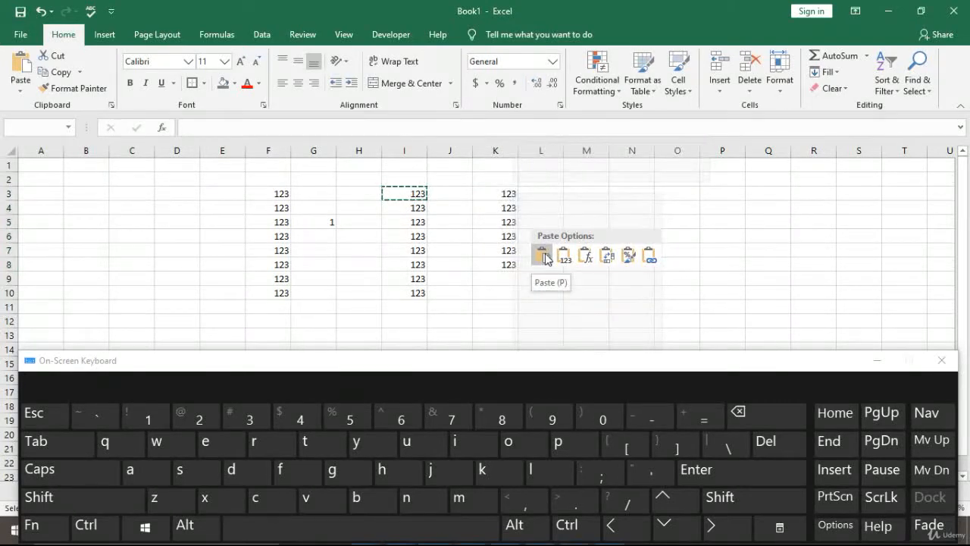
pyautogui.click(512, 220)
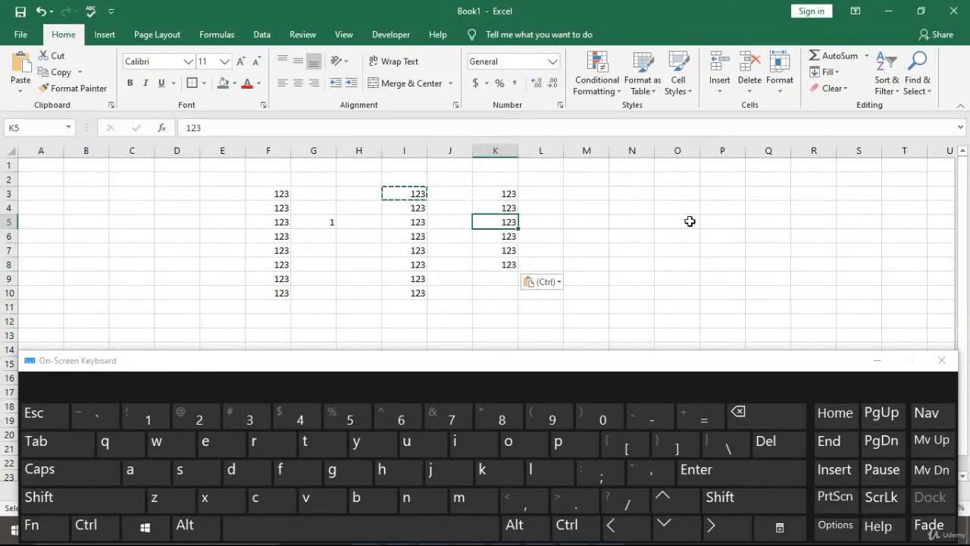
pyautogui.press('Escape')
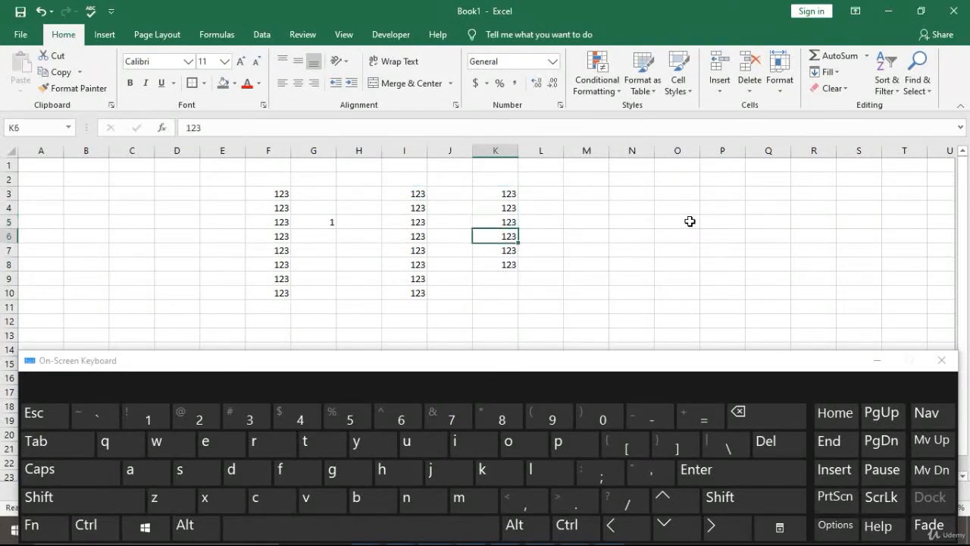
# Select the range K3:K8 and delete its contents
pyautogui.press('Up')
pyautogui.press('Up')
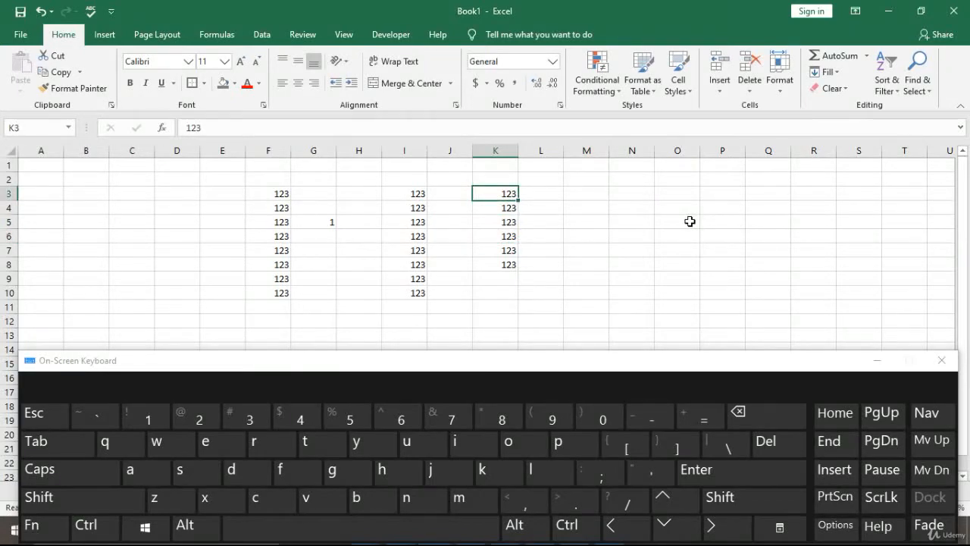
pyautogui.hotkey('shift', 'Down')
pyautogui.hotkey('shift', 'Down')
pyautogui.hotkey('shift', 'Down')
pyautogui.hotkey('shift', 'Down')
pyautogui.hotkey('shift', 'Down')
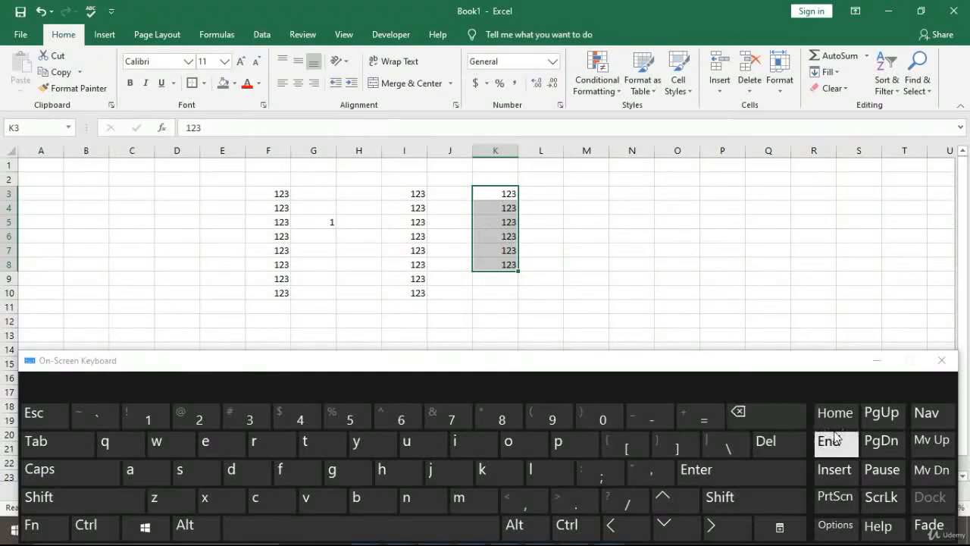
pyautogui.press('Delete')
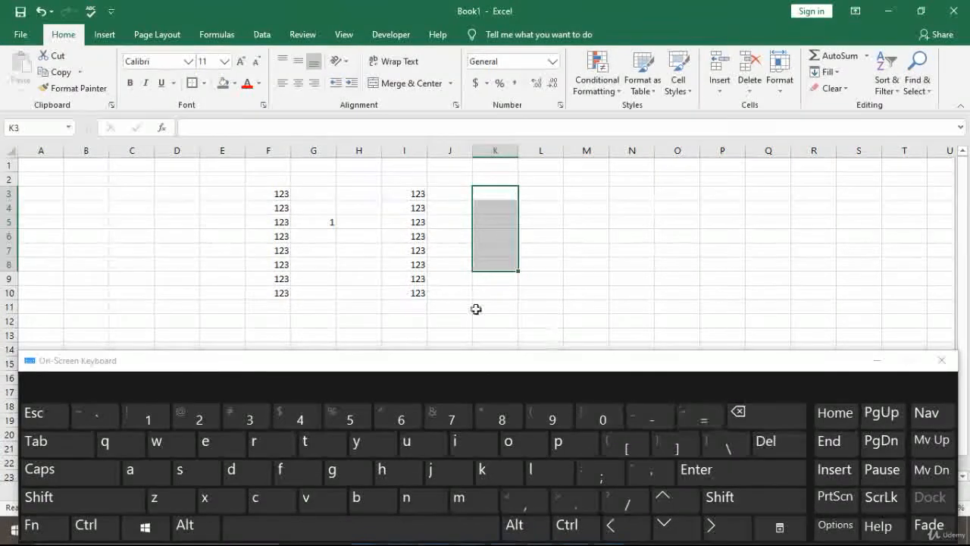
# Delete the contents of the range I3:I10 and of cell G5
pyautogui.click(418, 194)
pyautogui.hotkey('shift', 'Down')
pyautogui.hotkey('shift', 'Down')
pyautogui.hotkey('shift', 'Down')
pyautogui.hotkey('shift', 'Down')
pyautogui.hotkey('shift', 'Down')
pyautogui.hotkey('shift', 'Down')
pyautogui.hotkey('shift', 'Down')
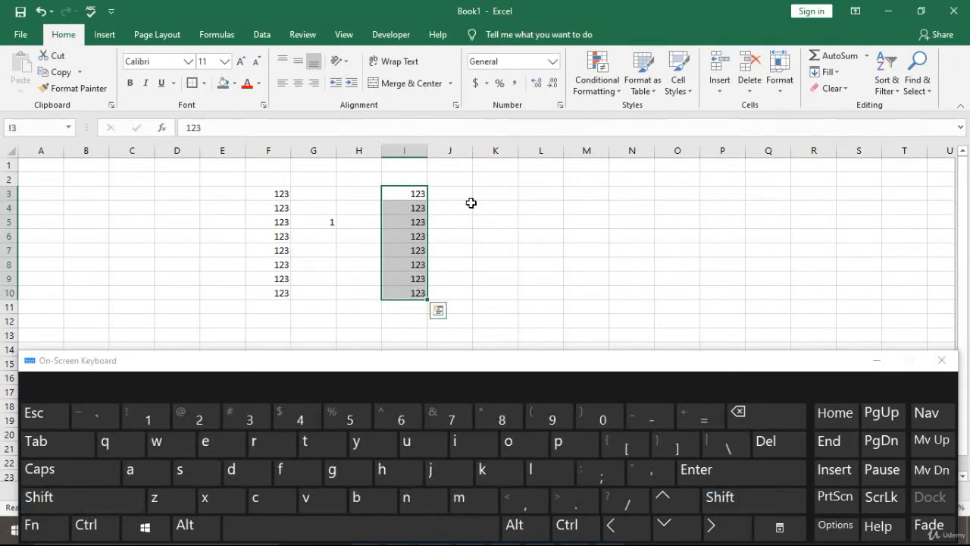
pyautogui.click(766, 441)
pyautogui.click(326, 222)
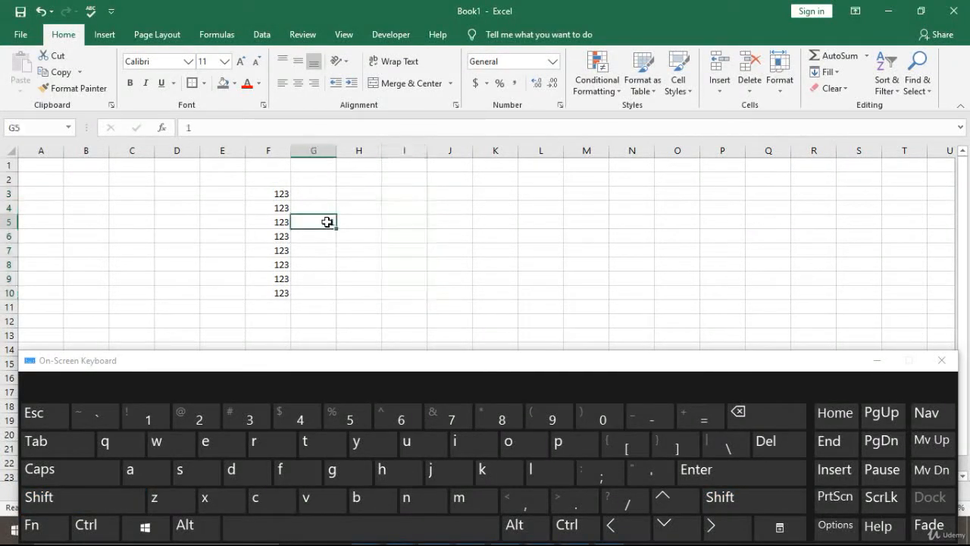
# Jump from cell F3 straight to the last filled cell of the data in column F
pyautogui.click(266, 194)
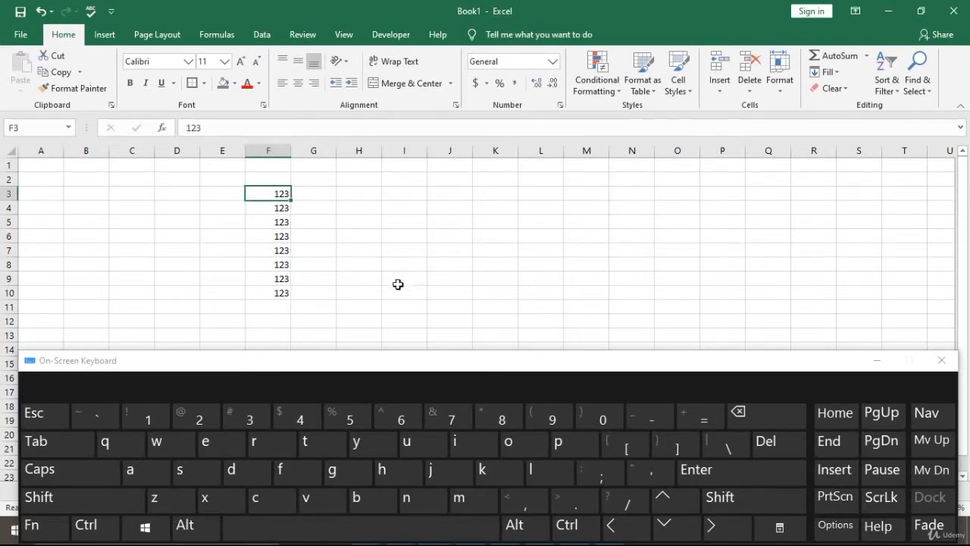
pyautogui.click(95, 533)
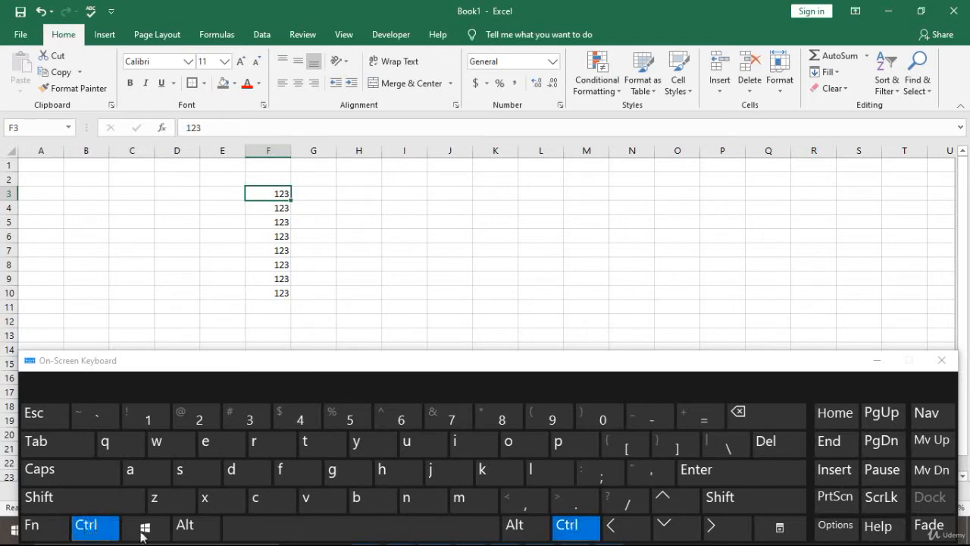
pyautogui.click(666, 526)
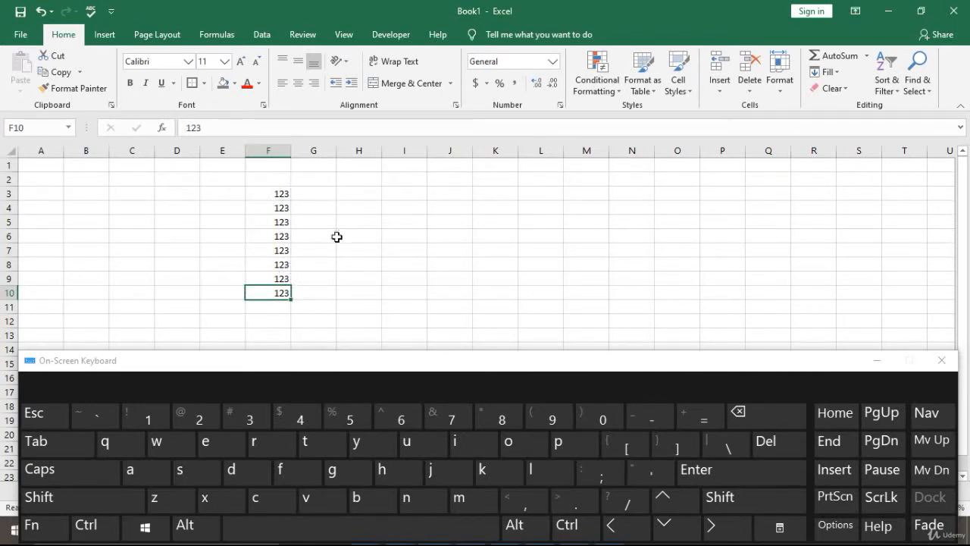
# Copy cell F3 and paste it across the range F3:L3, ending with the copy mode off and only F3 selected
pyautogui.click(280, 194)
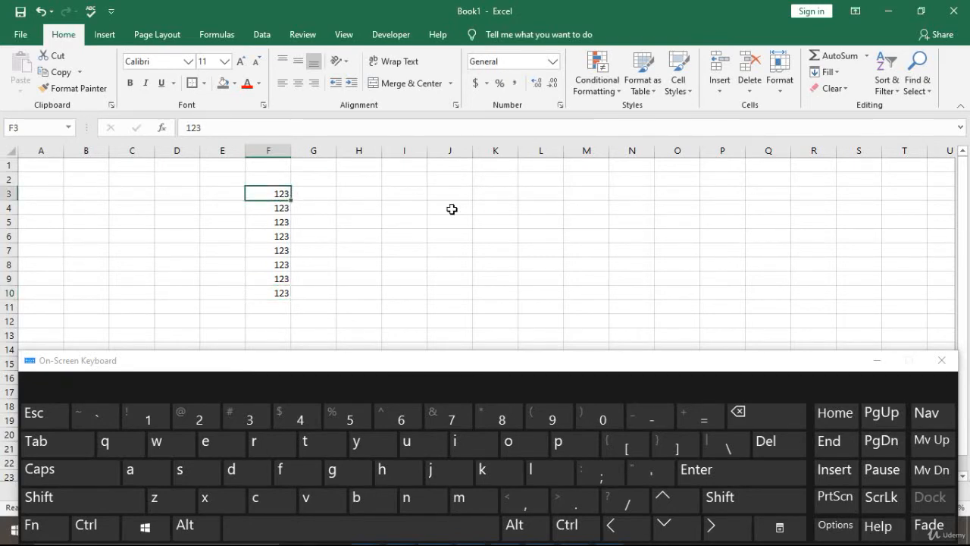
pyautogui.hotkey('ctrl', 'c')
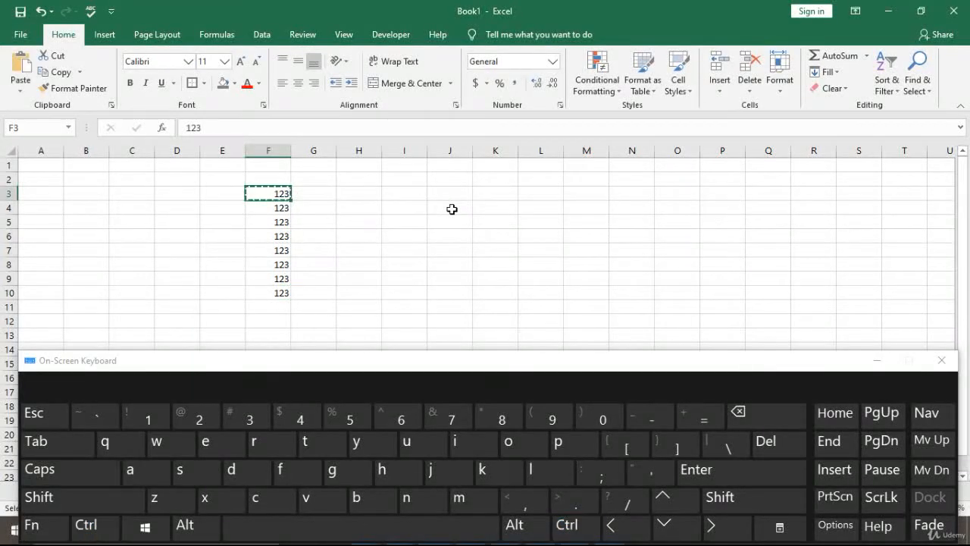
pyautogui.hotkey('shift', 'Right')
pyautogui.hotkey('shift', 'Right')
pyautogui.hotkey('shift', 'Right')
pyautogui.hotkey('shift', 'Right')
pyautogui.hotkey('shift', 'Right')
pyautogui.hotkey('shift', 'Right')
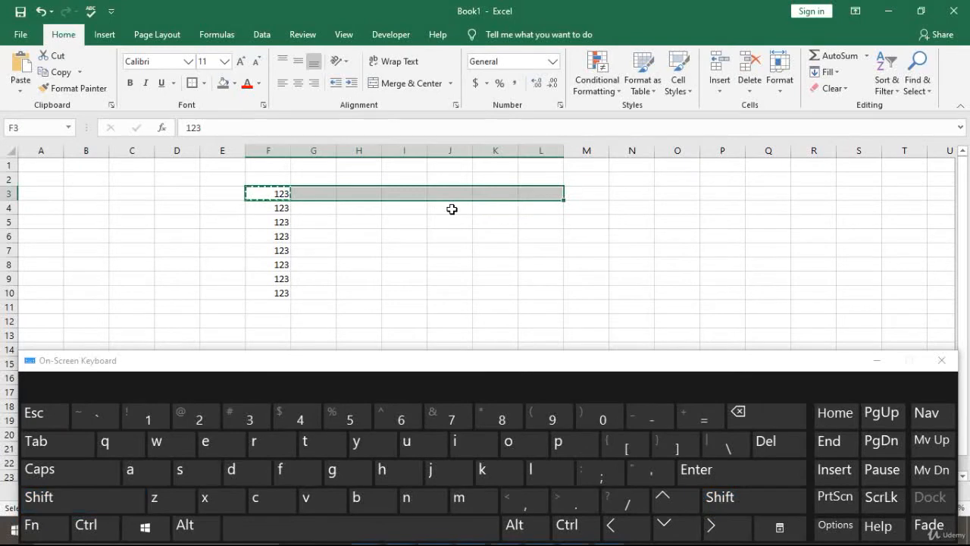
pyautogui.hotkey('ctrl', 'v')
pyautogui.press('Escape')
pyautogui.press('Left')
pyautogui.press('Right')
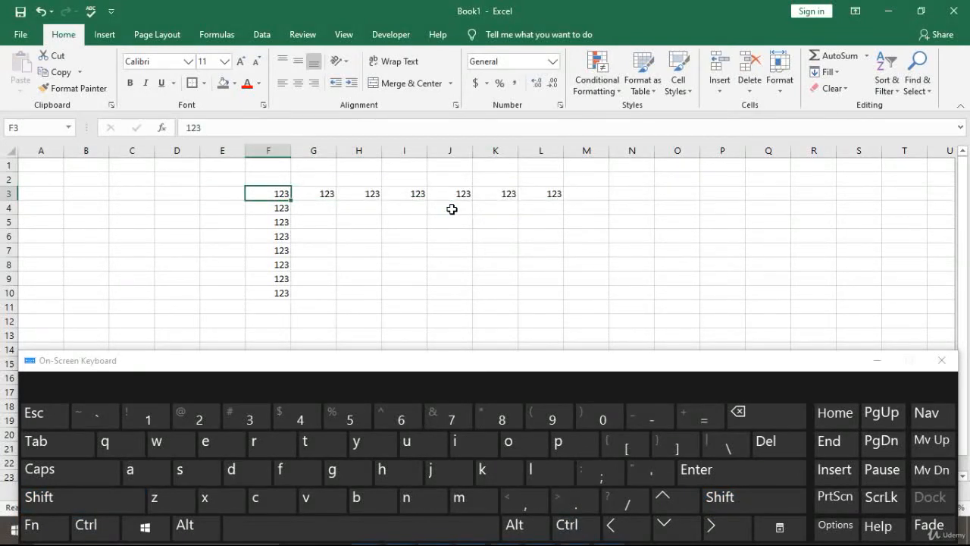
# Jump from cell F3 straight to the last filled cell in row 3, then select the empty cells I6:J6
pyautogui.click(109, 533)
pyautogui.click(711, 525)
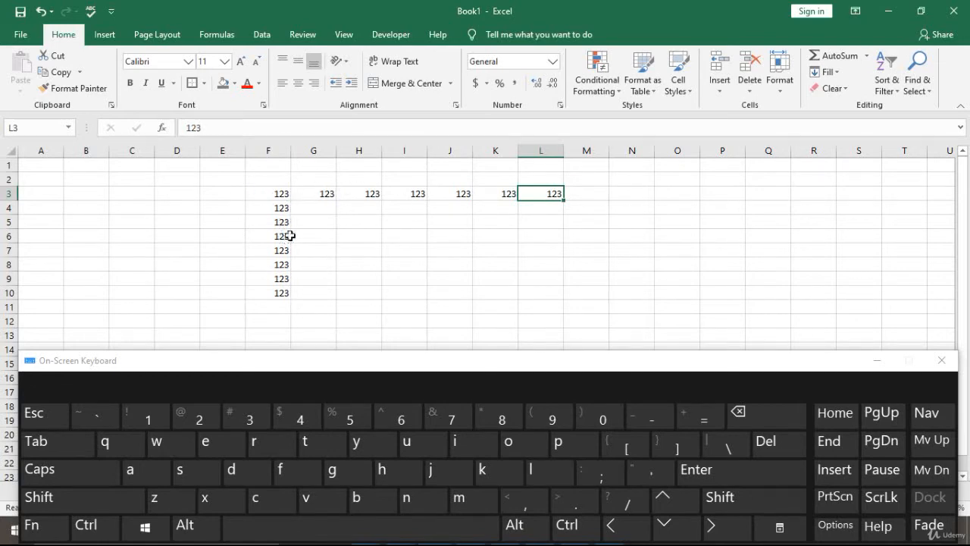
pyautogui.moveTo(423, 239); pyautogui.dragTo(448, 240)
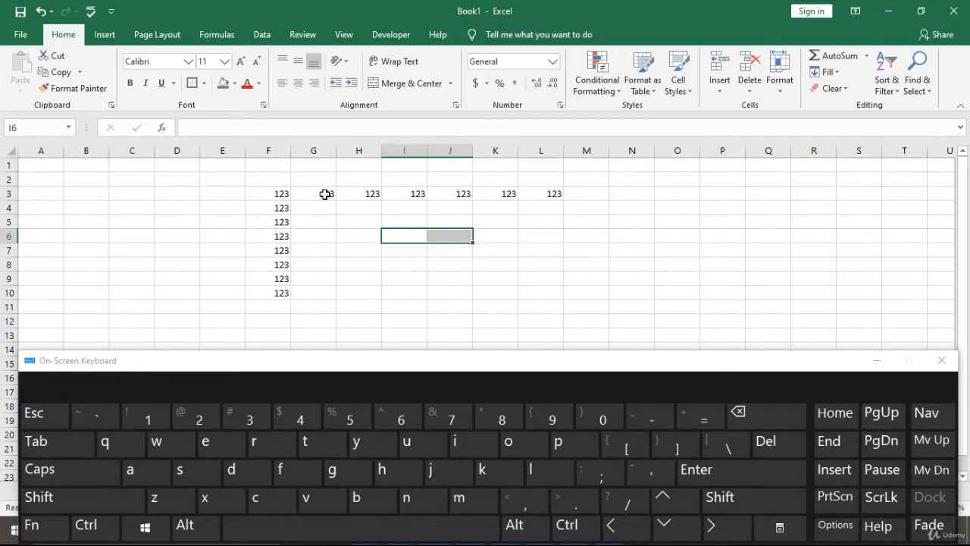
# Select the whole of column G starting from cell G3 and insert a new column there
pyautogui.click(324, 192)
pyautogui.click(86, 524)
pyautogui.click(334, 528)
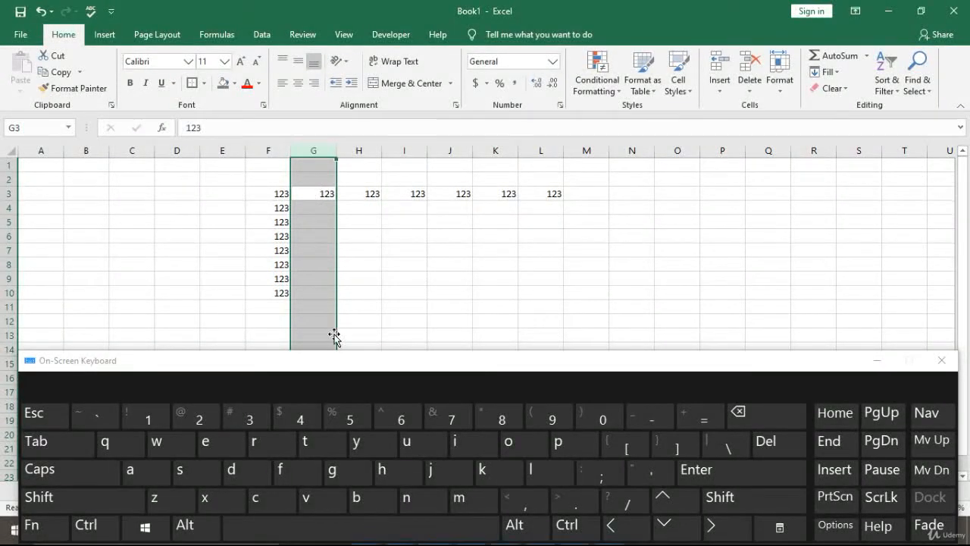
pyautogui.click(87, 527)
pyautogui.click(81, 509)
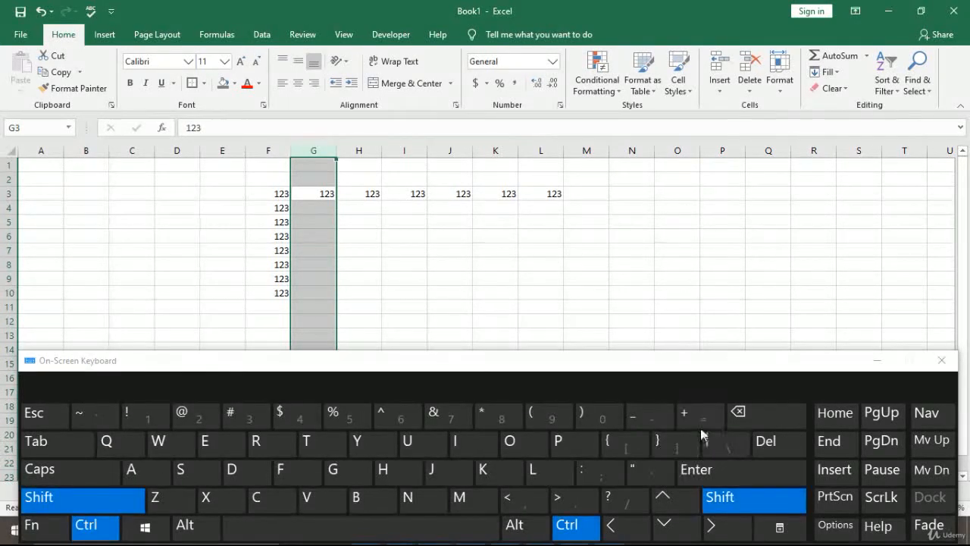
pyautogui.click(689, 417)
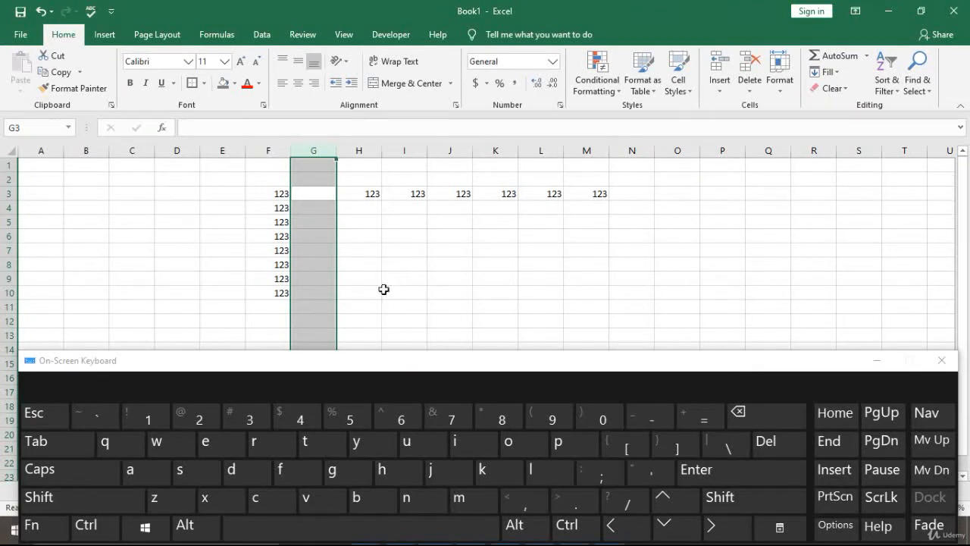
# Select the entire empty column G from cell G3 again and insert another column before it
pyautogui.click(323, 251)
pyautogui.click(321, 194)
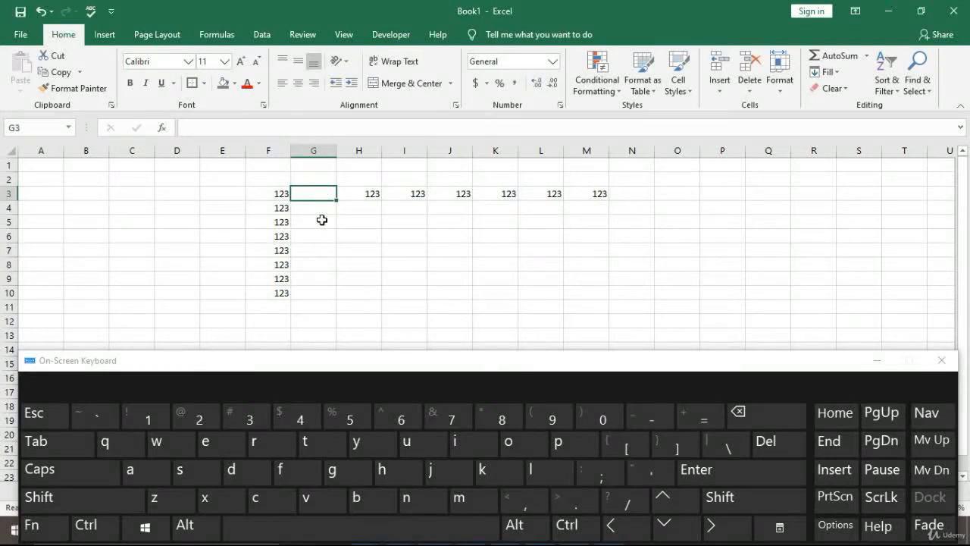
pyautogui.click(86, 525)
pyautogui.click(376, 524)
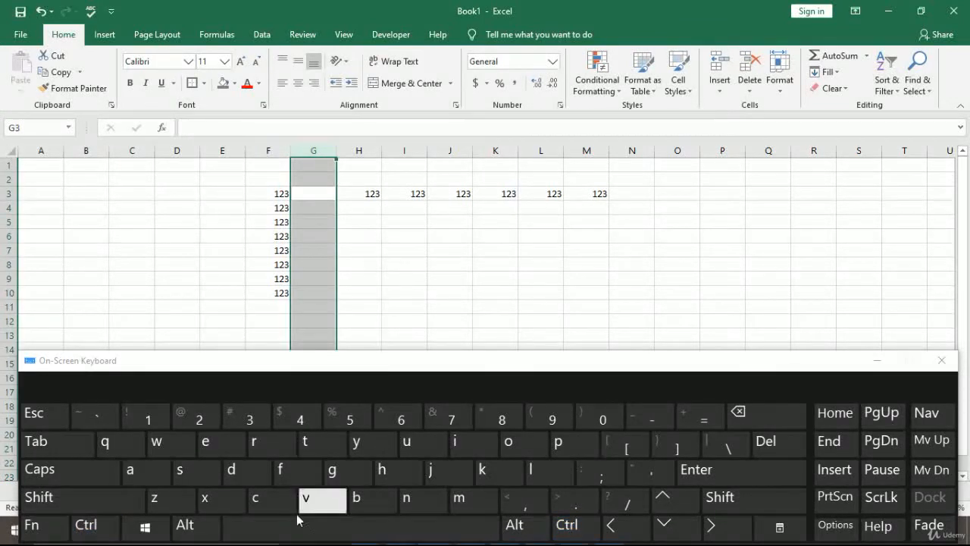
pyautogui.click(91, 526)
pyautogui.click(85, 502)
pyautogui.click(686, 421)
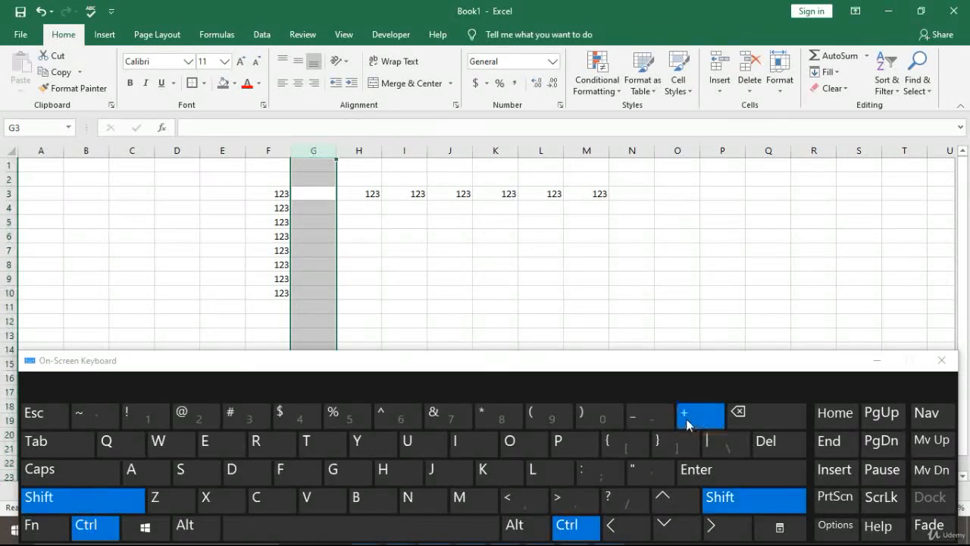
# Select the whole of column F starting from cell F7
pyautogui.click(331, 228)
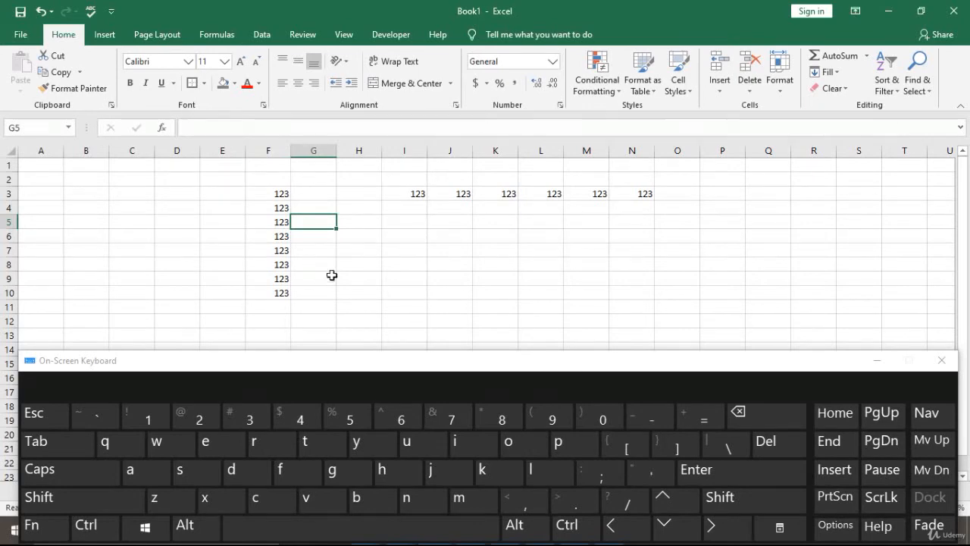
pyautogui.click(272, 248)
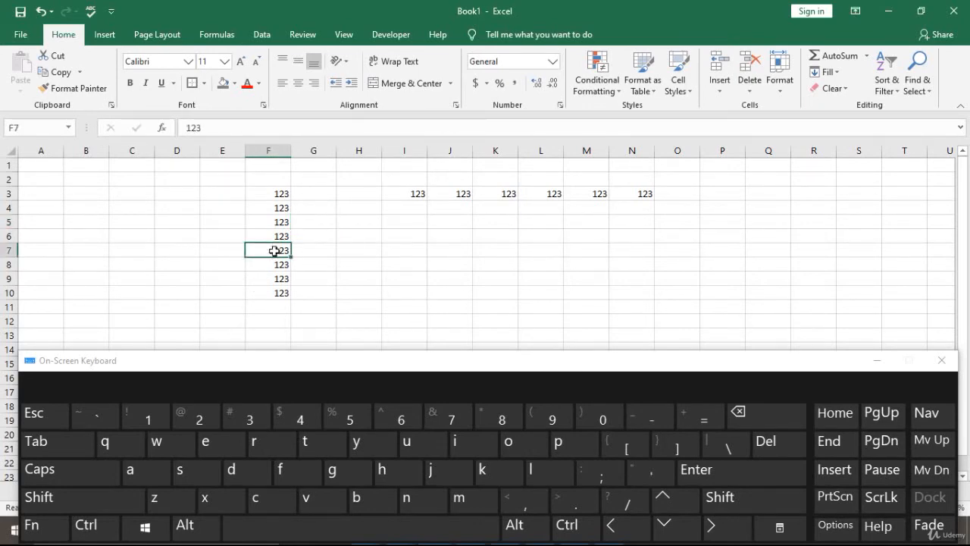
pyautogui.click(196, 253)
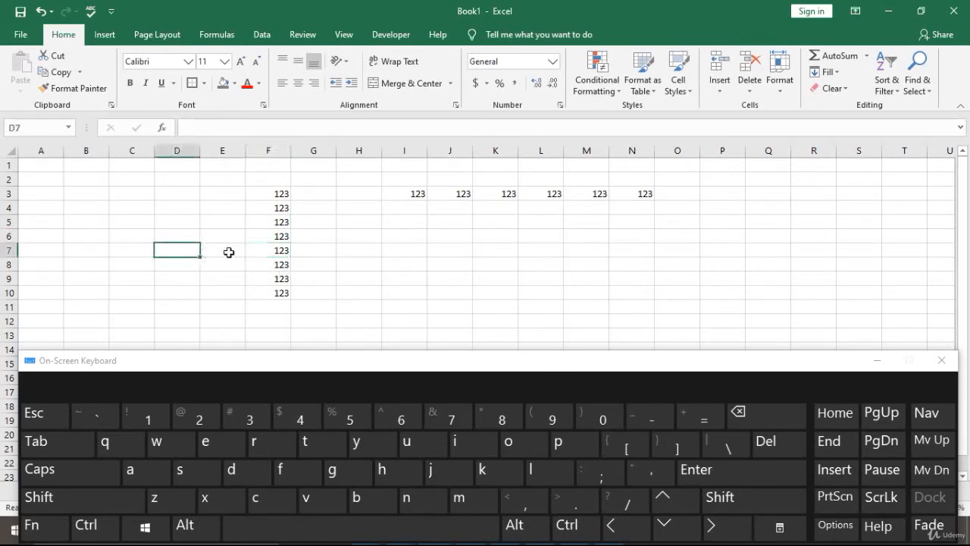
pyautogui.click(276, 251)
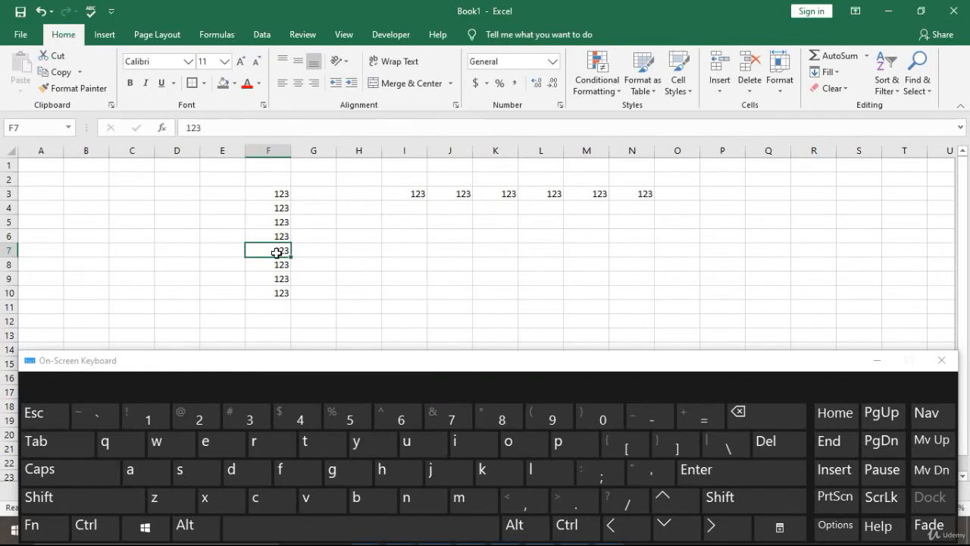
pyautogui.click(118, 523)
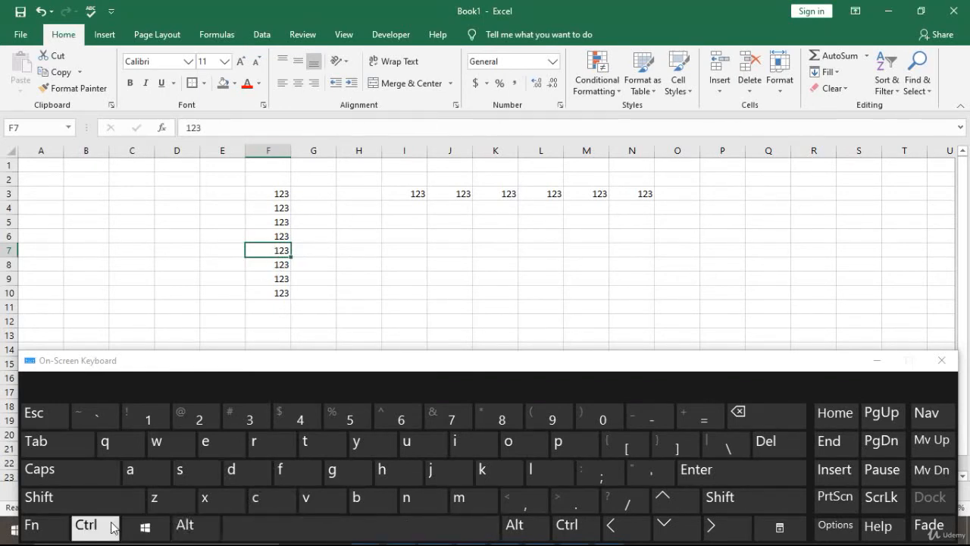
pyautogui.click(269, 525)
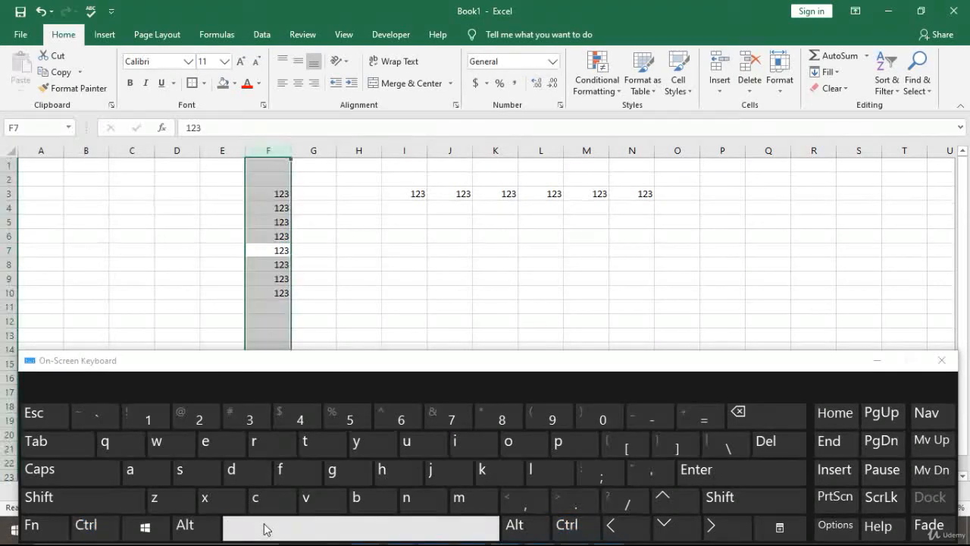
# Select the entire row 7 starting from cell F7 and insert a new row there
pyautogui.click(267, 251)
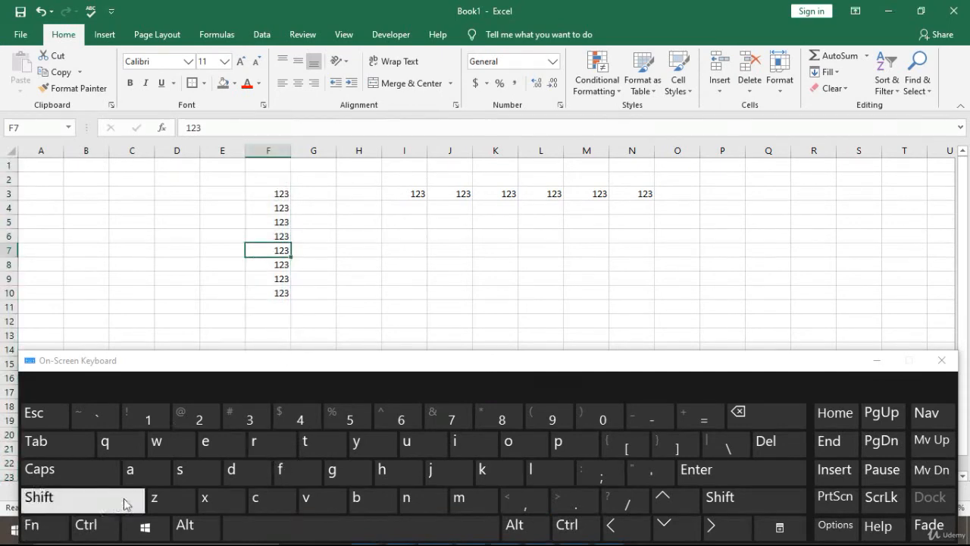
pyautogui.click(114, 502)
pyautogui.click(321, 526)
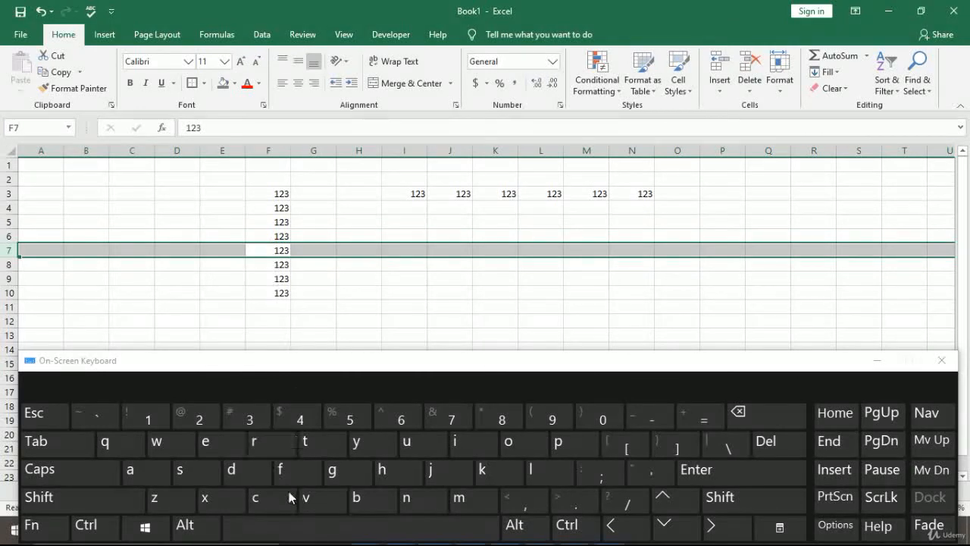
pyautogui.click(97, 529)
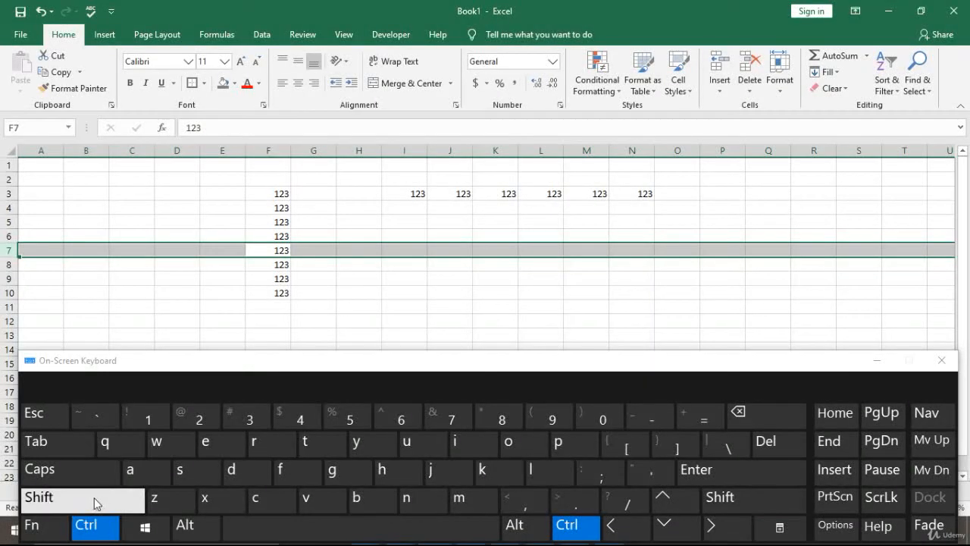
pyautogui.click(91, 500)
pyautogui.click(691, 418)
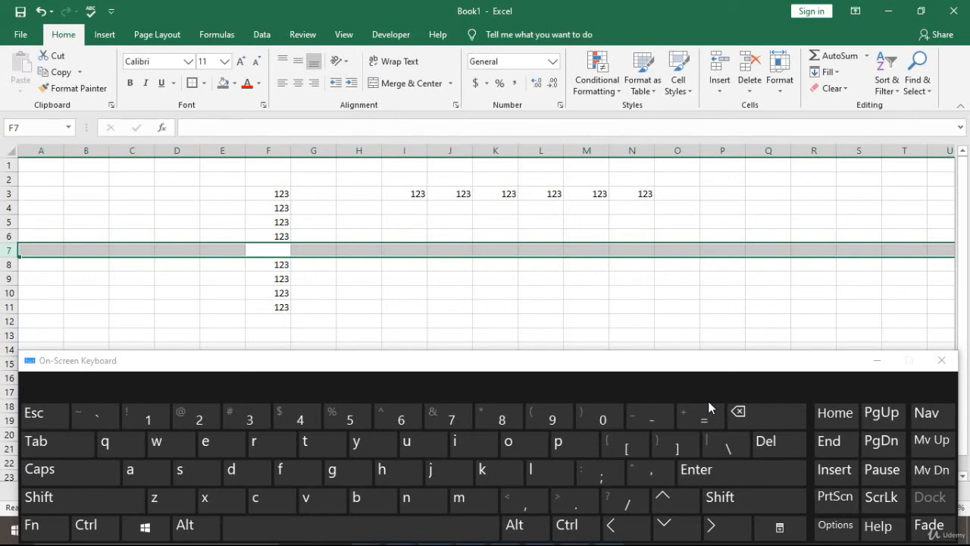
# Select the entire row 9 starting from cell F9
pyautogui.click(350, 271)
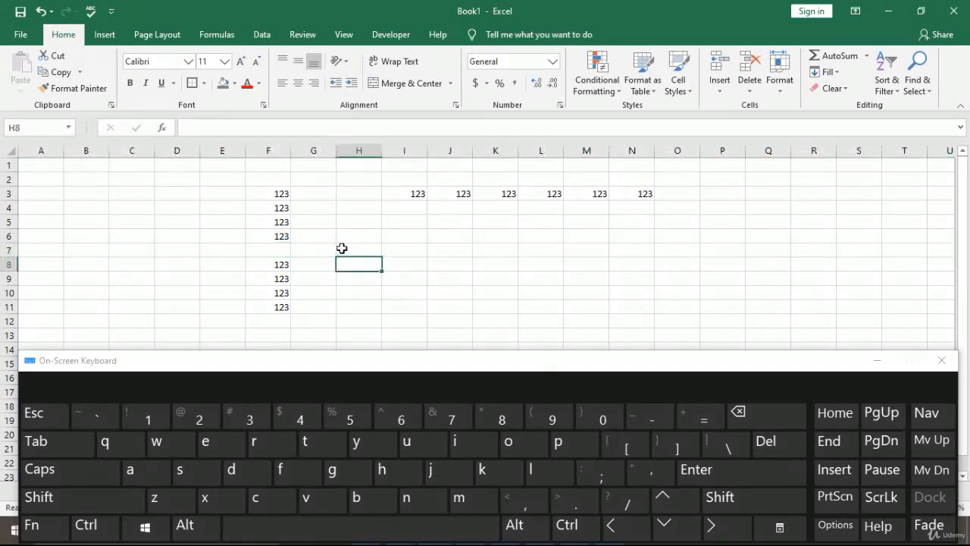
pyautogui.click(280, 278)
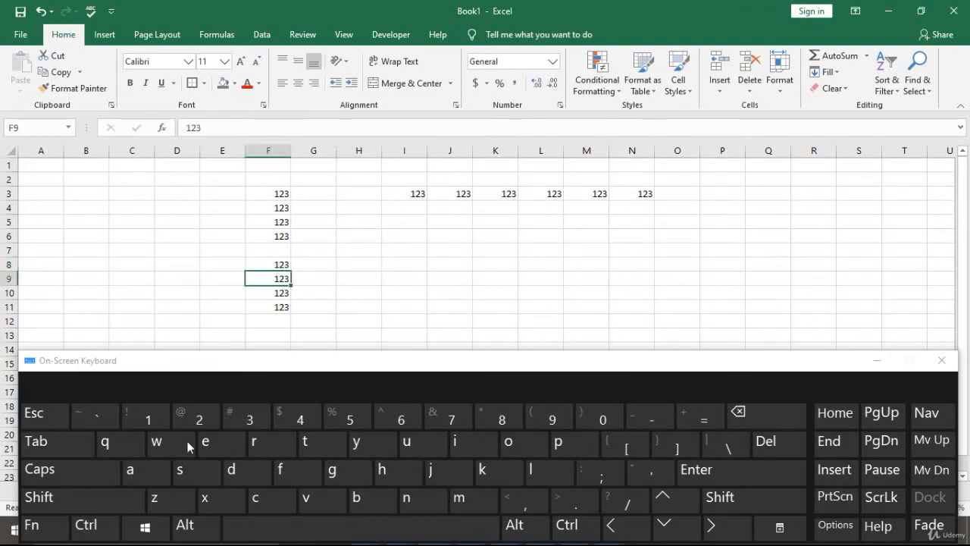
pyautogui.click(110, 506)
pyautogui.click(311, 530)
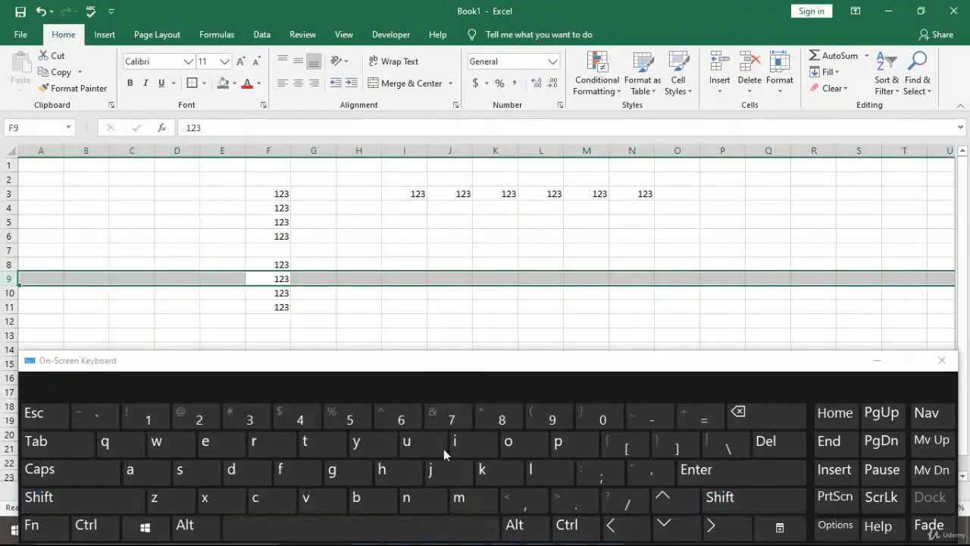
# Select the whole of column I starting from cell I3
pyautogui.click(405, 308)
pyautogui.click(413, 194)
pyautogui.click(86, 524)
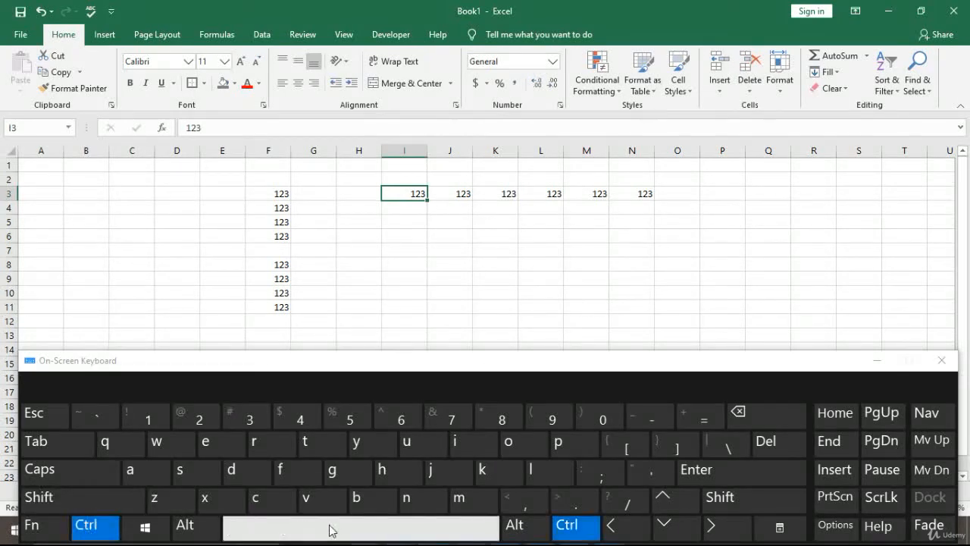
pyautogui.click(329, 530)
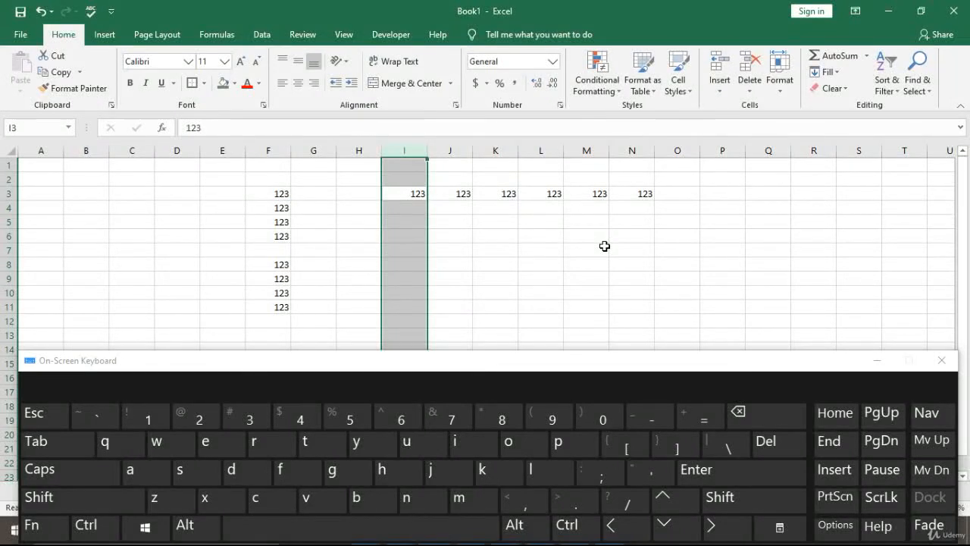
# Release the column I selection and move cell by cell along row 3 to F3
pyautogui.press('Down')
pyautogui.press('Up')
pyautogui.press('Left')
pyautogui.press('Left')
pyautogui.press('Left')
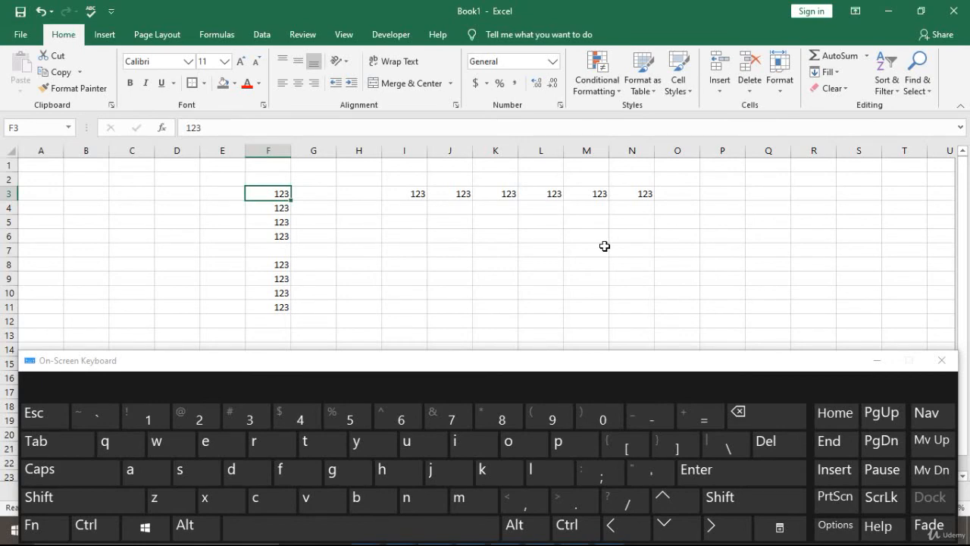
# Go through the end cells of the two filled blocks in column F (F6, F3, F8, F11), finishing on F3
pyautogui.click(279, 236)
pyautogui.click(277, 192)
pyautogui.click(285, 264)
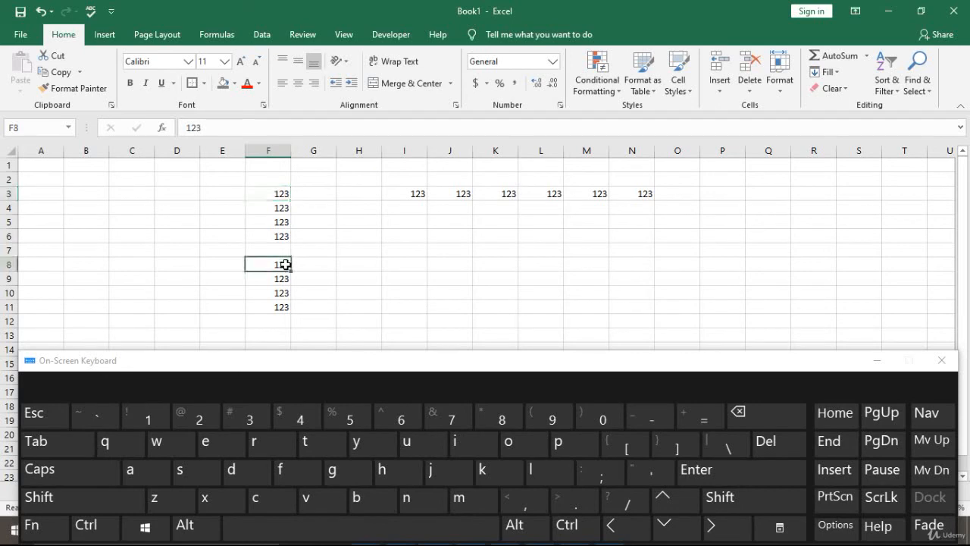
pyautogui.click(282, 306)
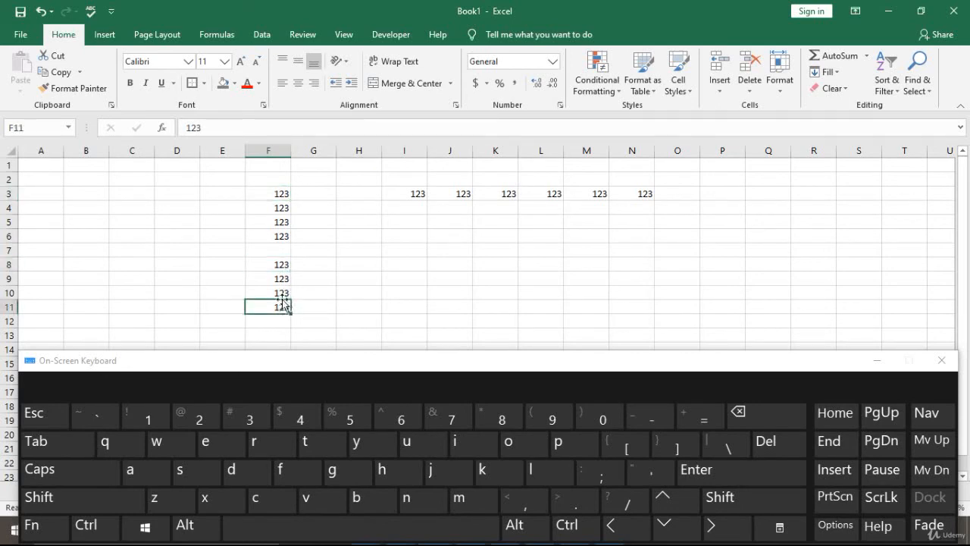
pyautogui.click(276, 194)
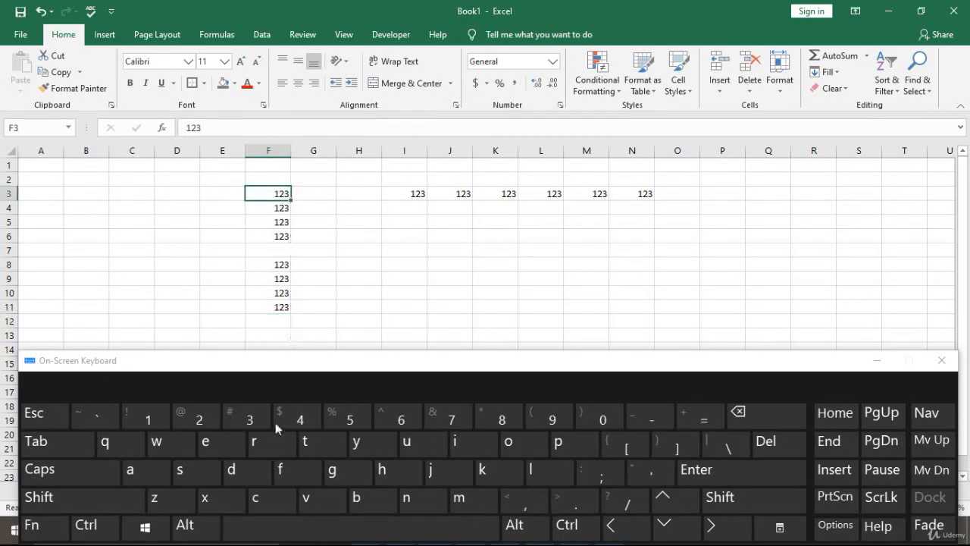
# Jump from F3 to the end of the first filled block at F6, step down to F8, and jump to the second block's end at F11
pyautogui.click(105, 532)
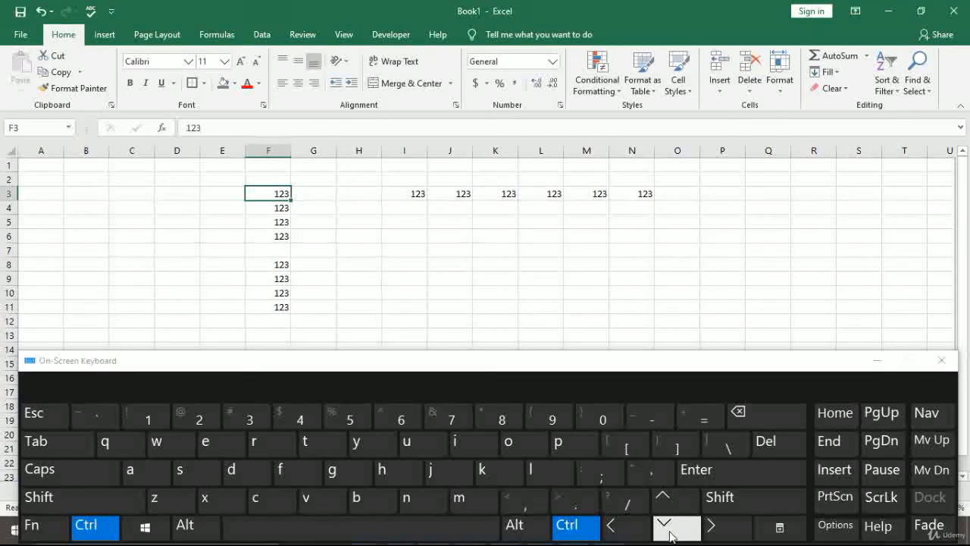
pyautogui.click(670, 534)
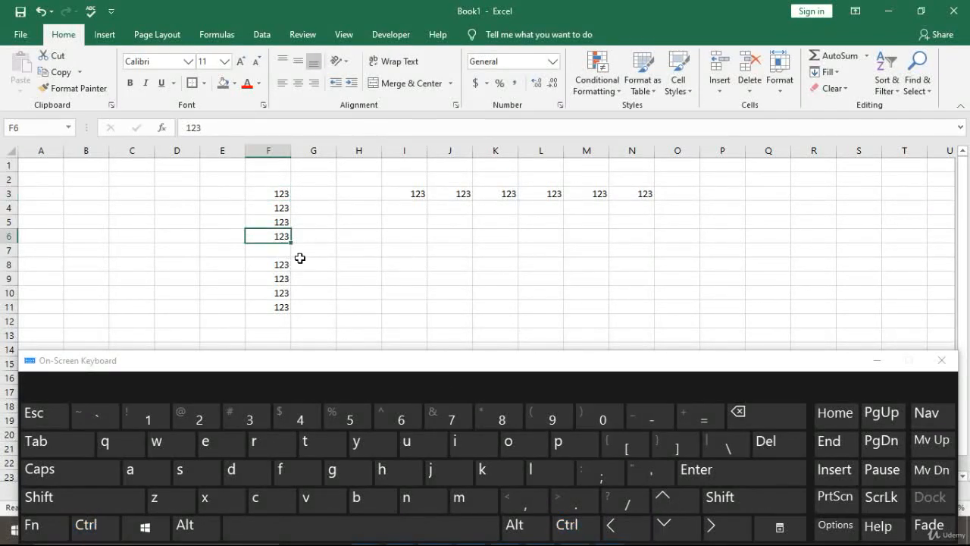
pyautogui.click(667, 525)
pyautogui.click(667, 525)
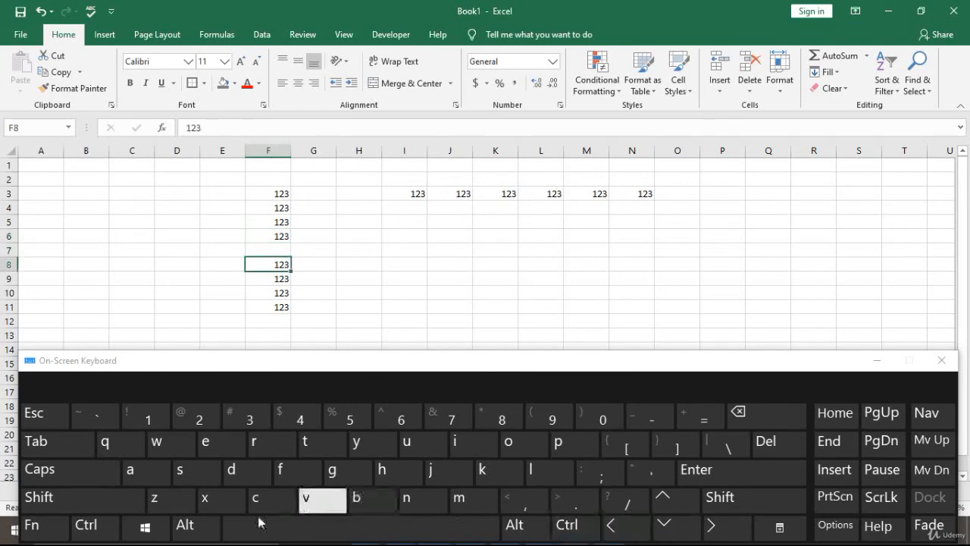
pyautogui.click(95, 527)
pyautogui.click(681, 530)
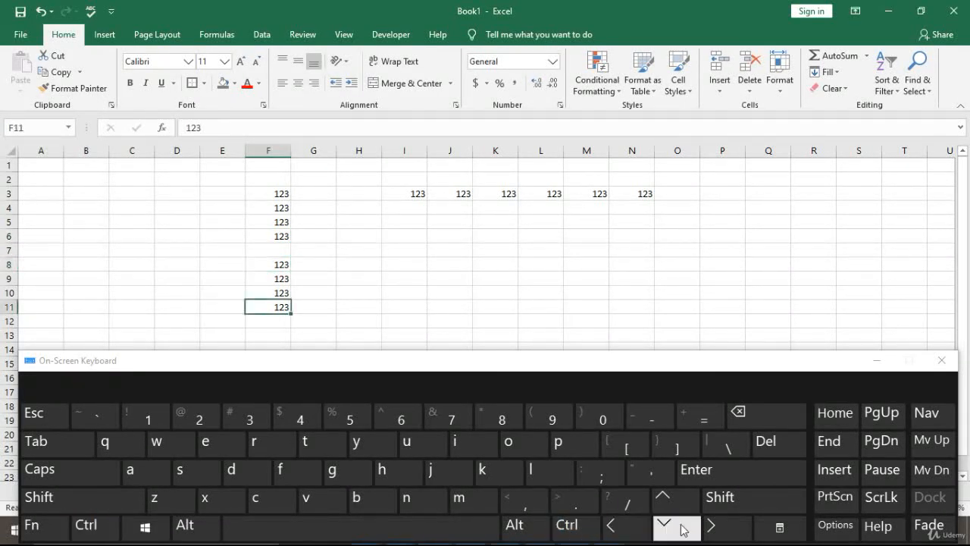